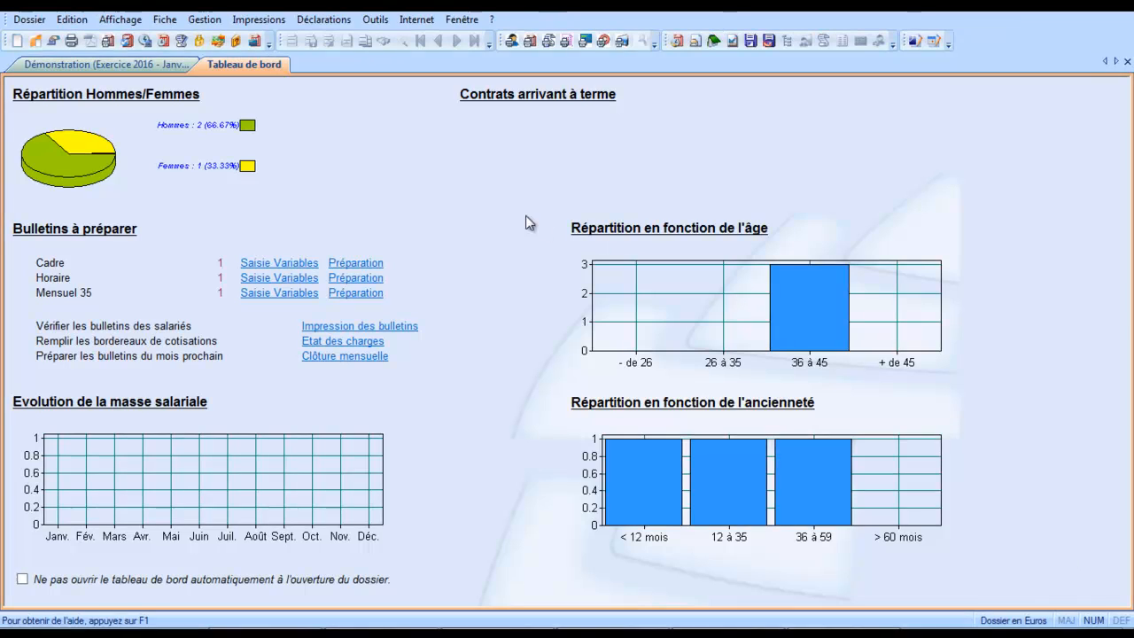
- In the Cadre employee's January 2016 payslip, set the PRIME variable of the GPEX exceptional bonus line to 50
click(77, 63)
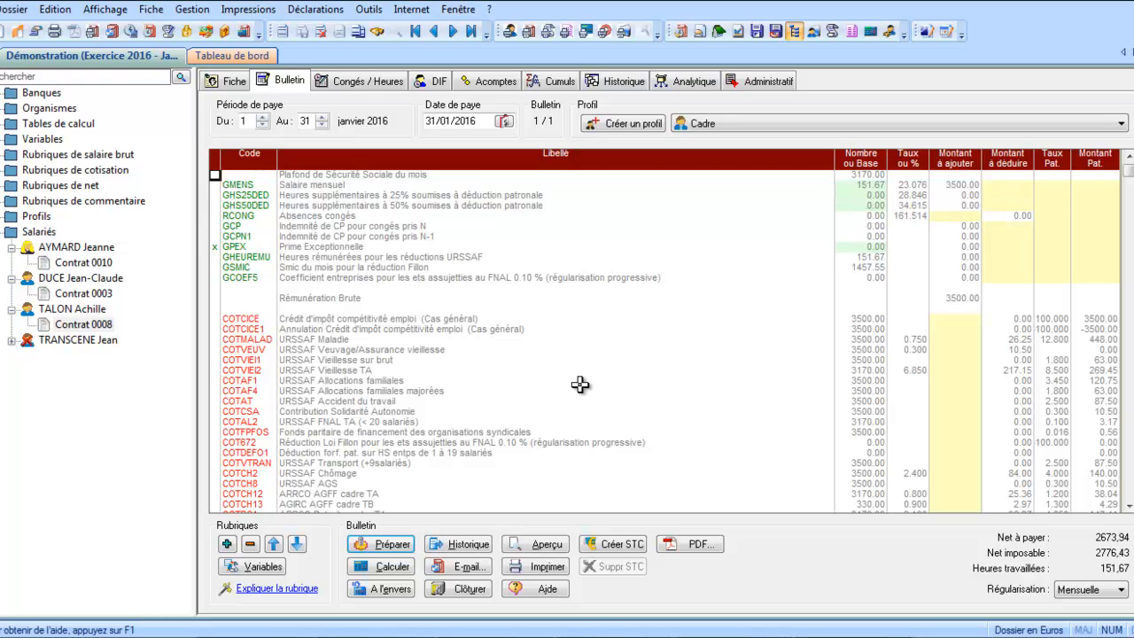
double_click(860, 246)
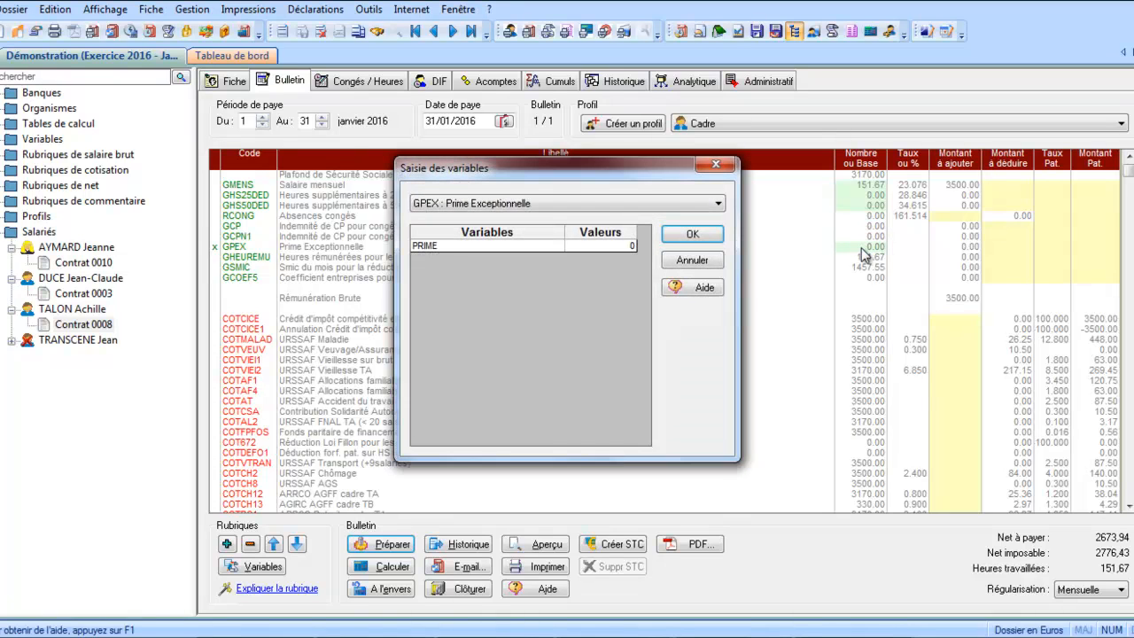
click(594, 245)
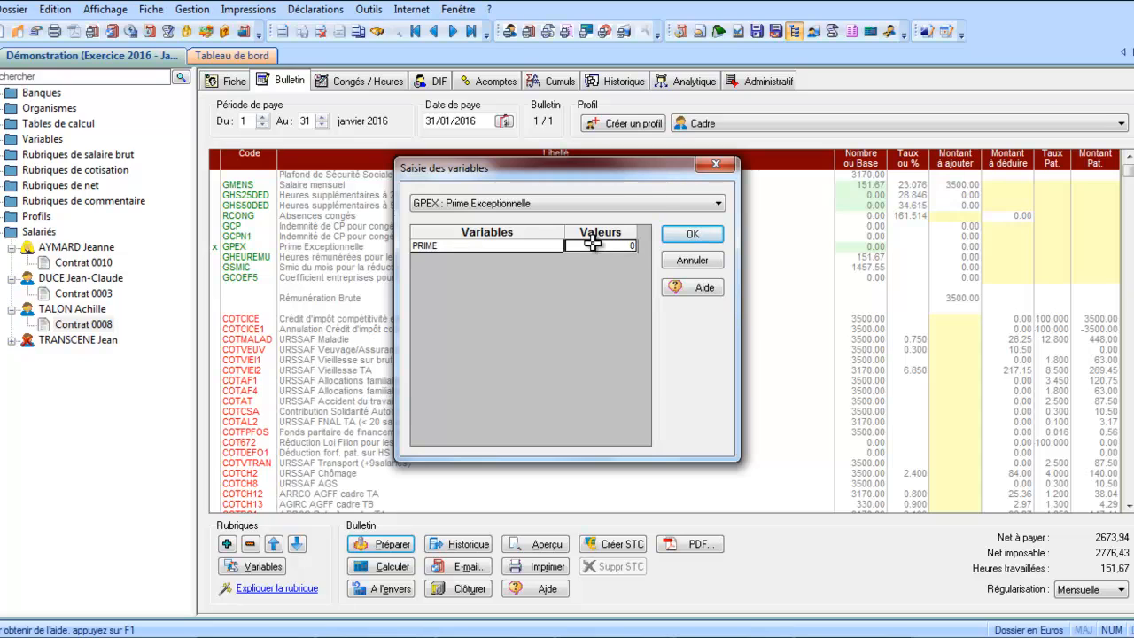
text((à)
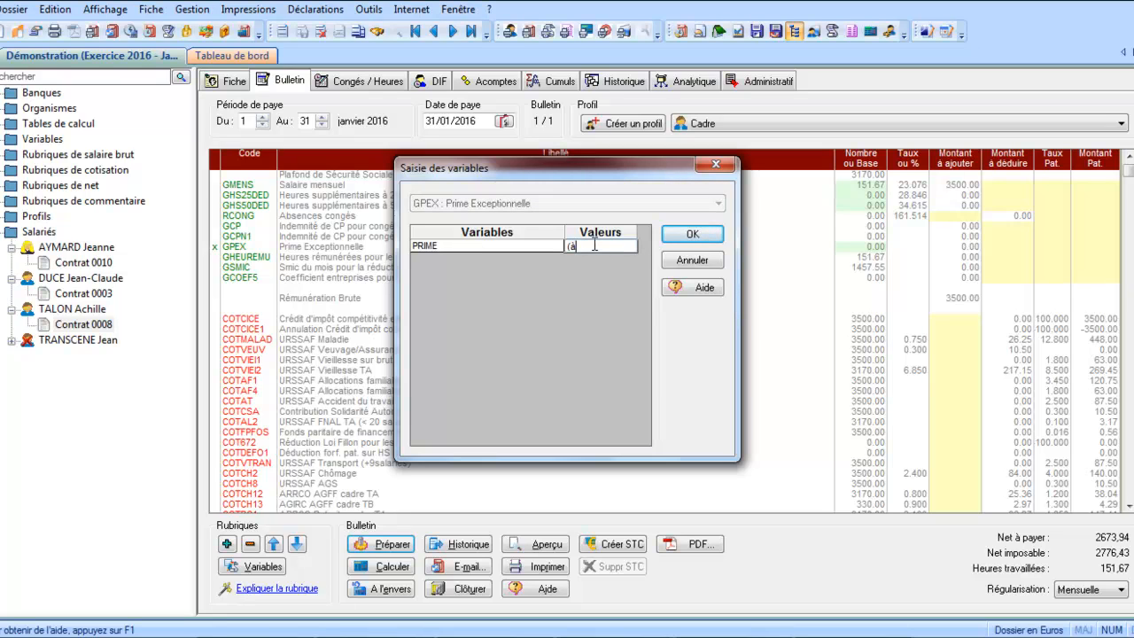
key(BackSpace)
key(BackSpace)
text(50)
click(691, 234)
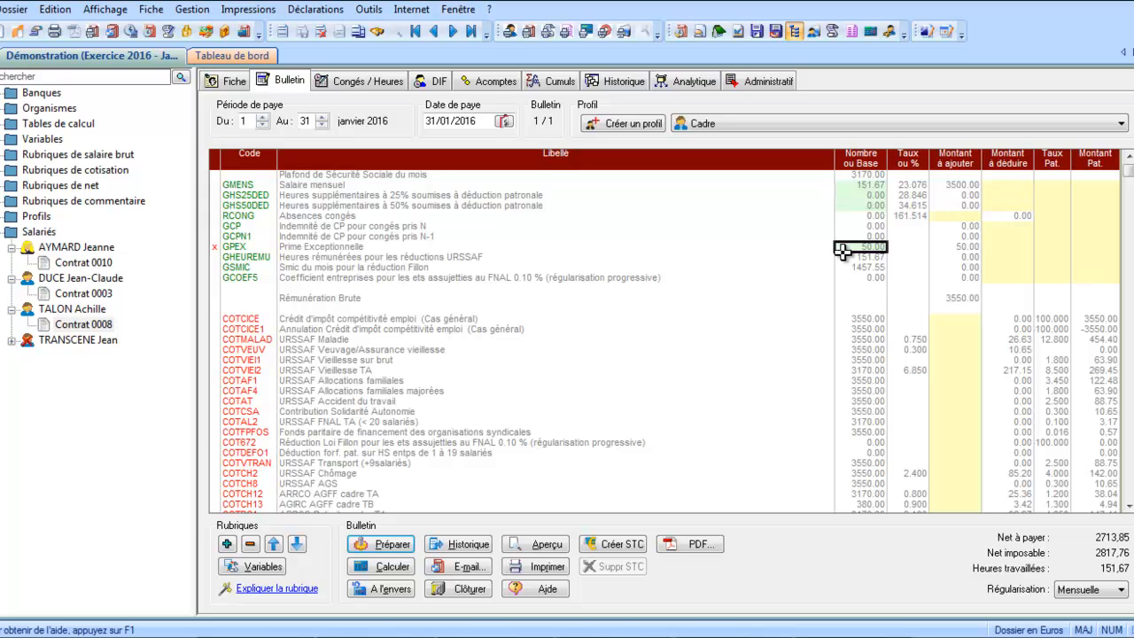
- Set the ACOMPTE variable of the payslip's RACOMPTE advance line to 100
click(1127, 506)
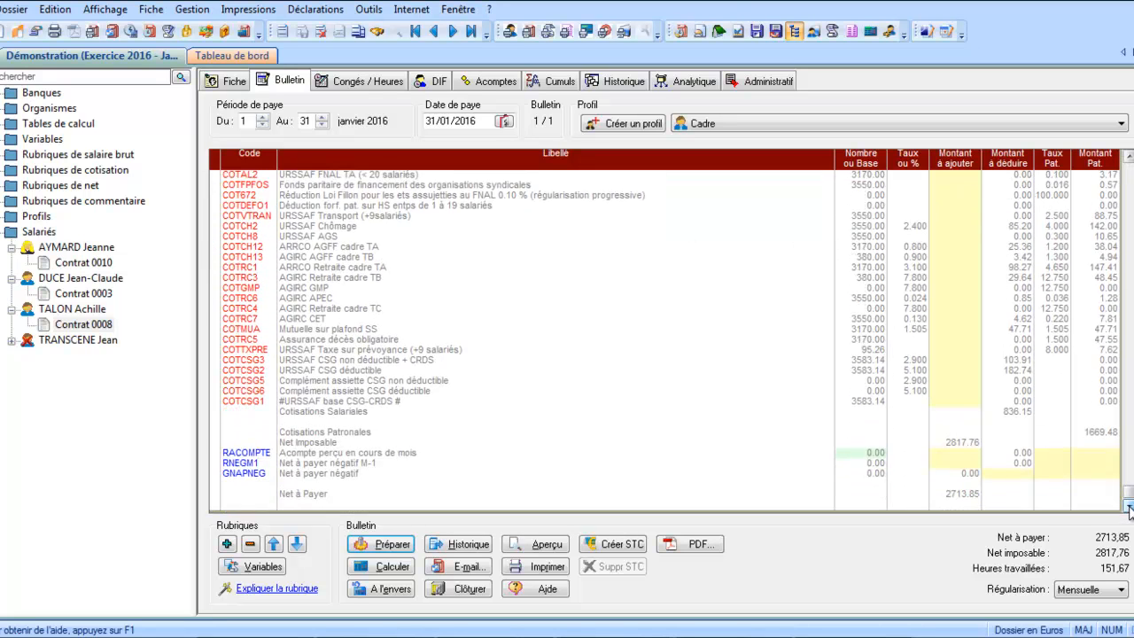
double_click(861, 459)
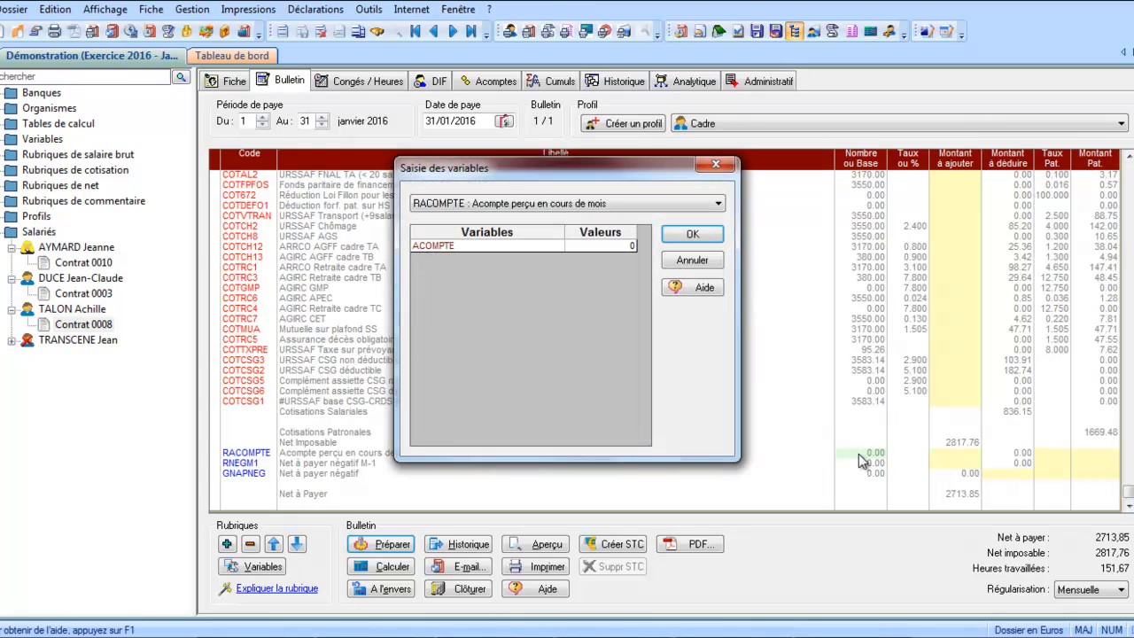
click(581, 248)
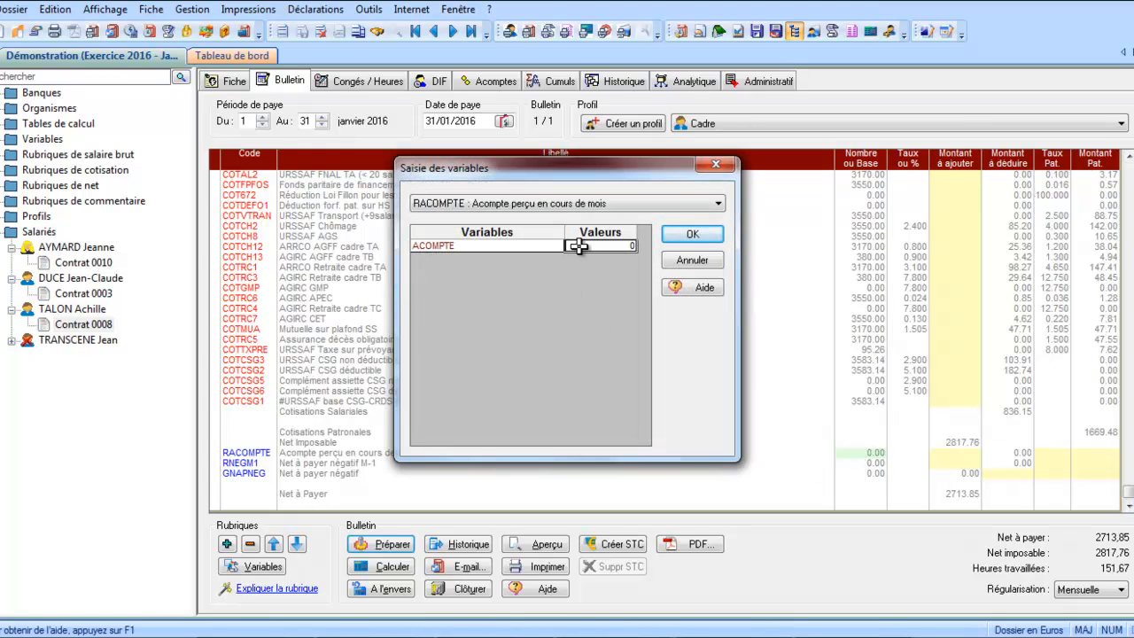
text(100)
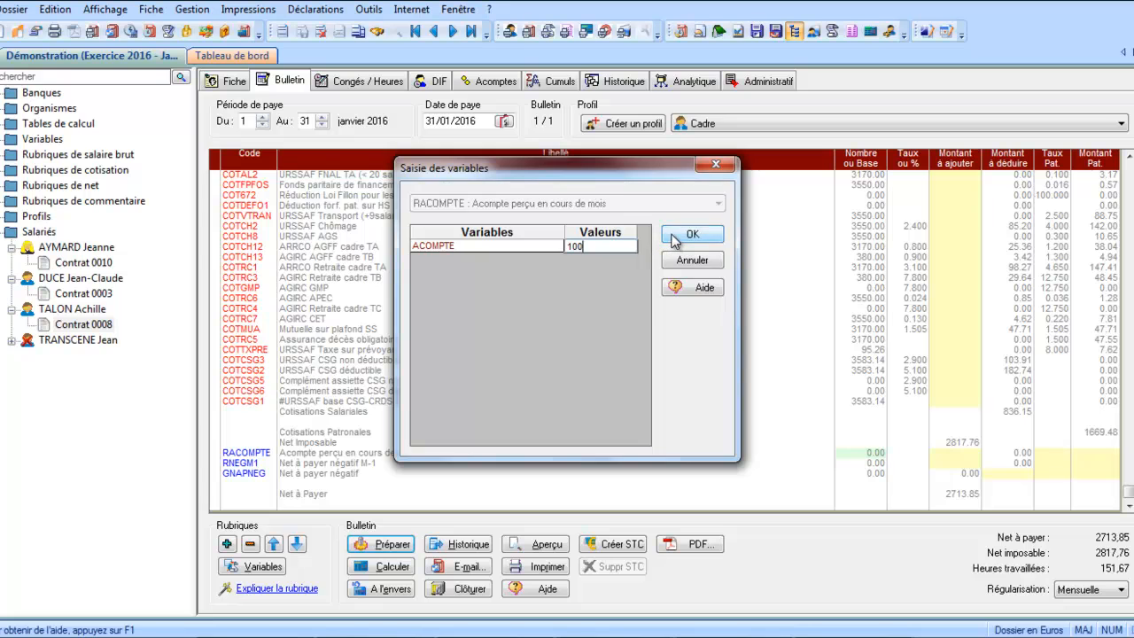
click(675, 237)
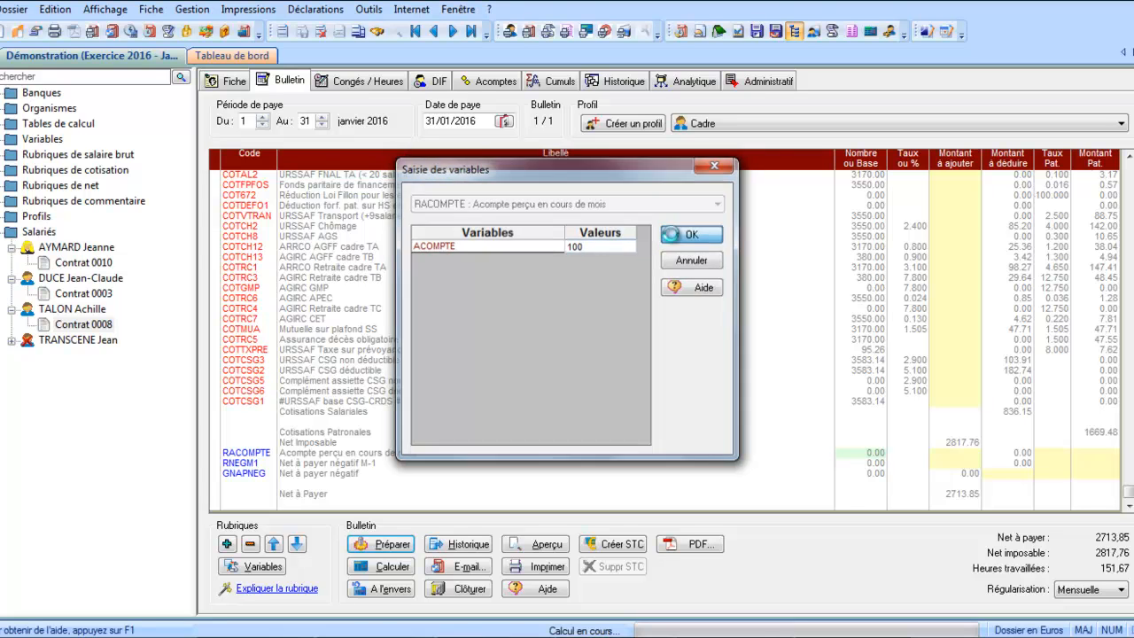
click(673, 236)
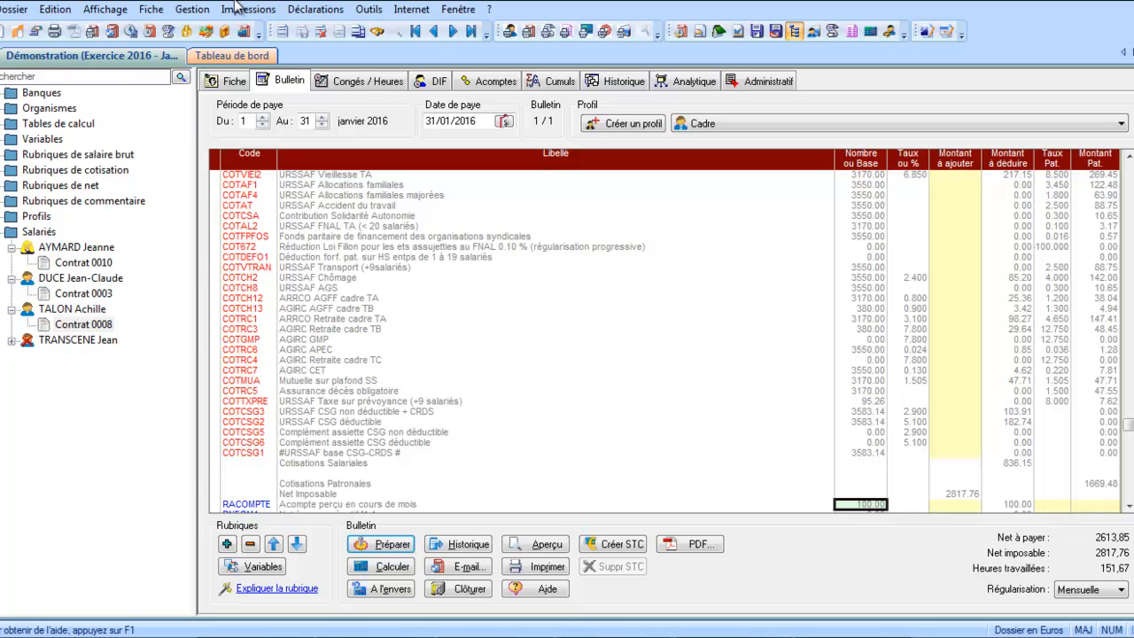
- Open the grid for entering variables across employees and display all profiles (Tous)
click(194, 10)
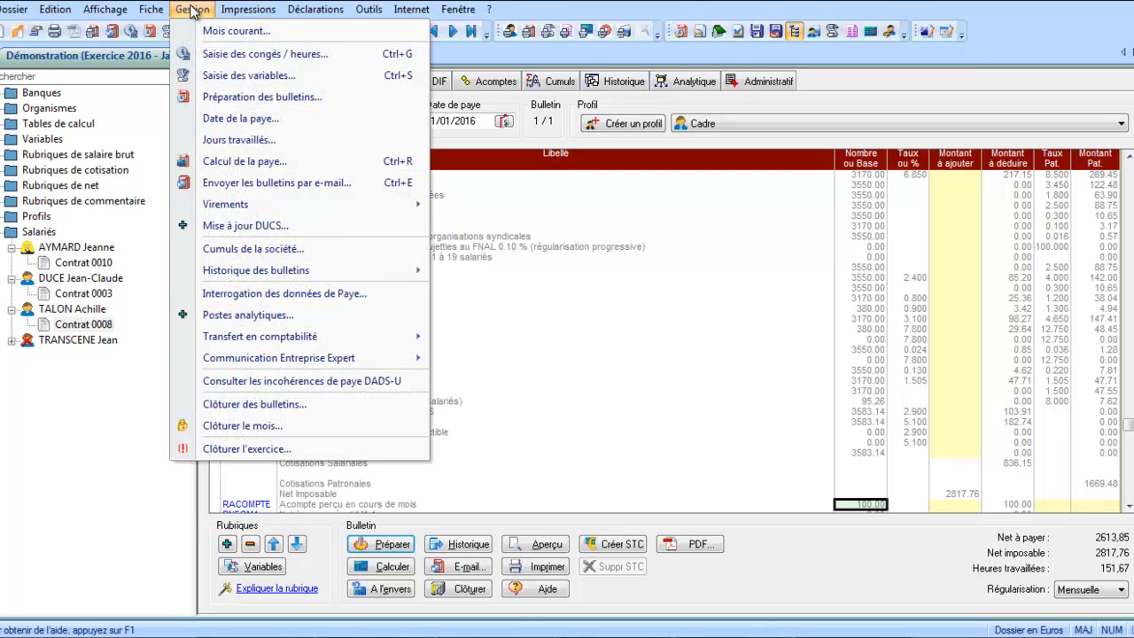
click(190, 75)
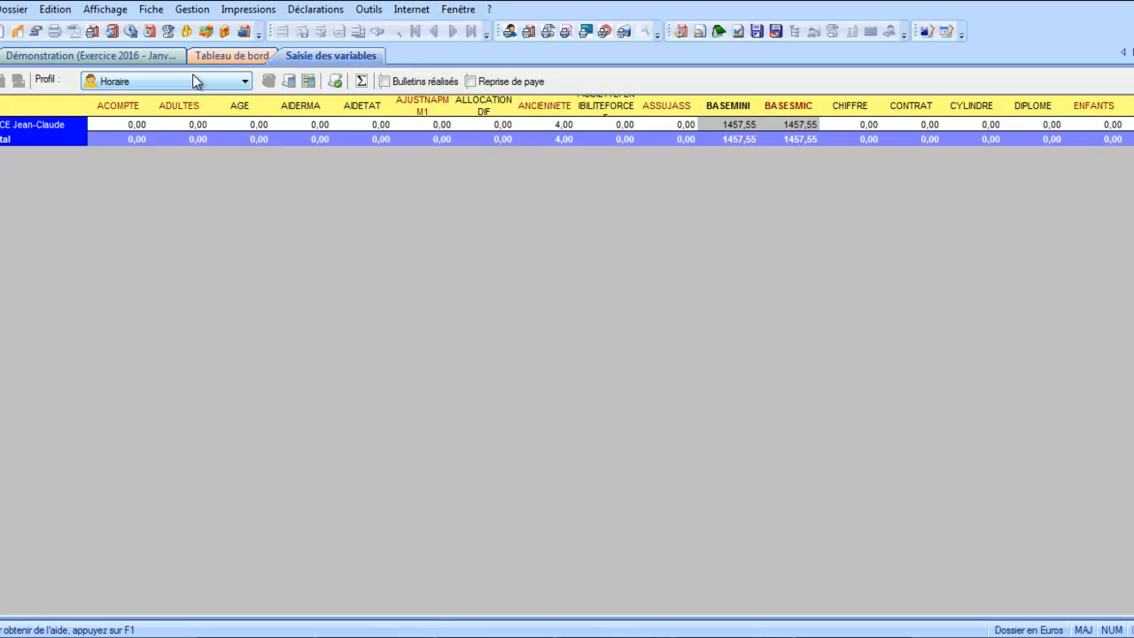
click(196, 82)
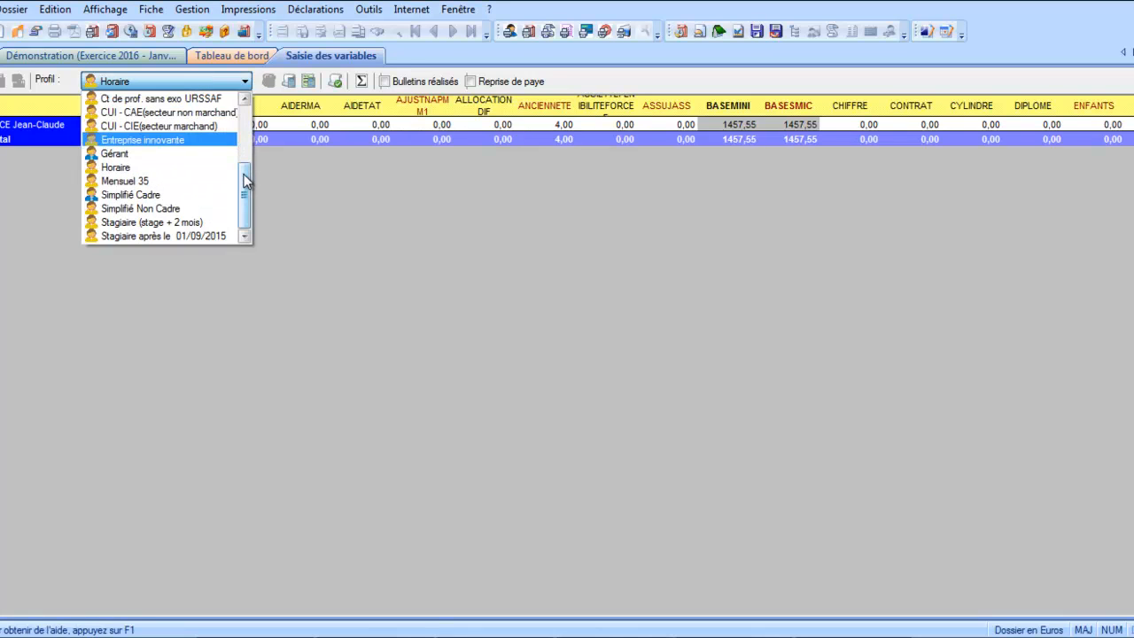
drag(244, 173, 257, 113)
click(198, 100)
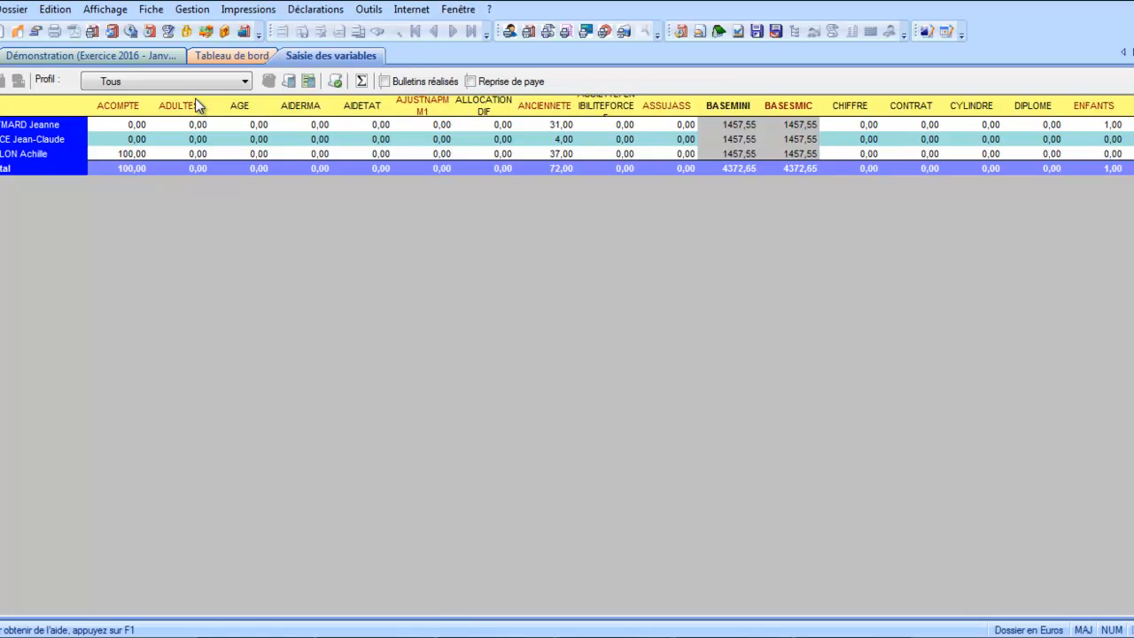
- Filter the variable entry grid to the Horaire profile
click(193, 78)
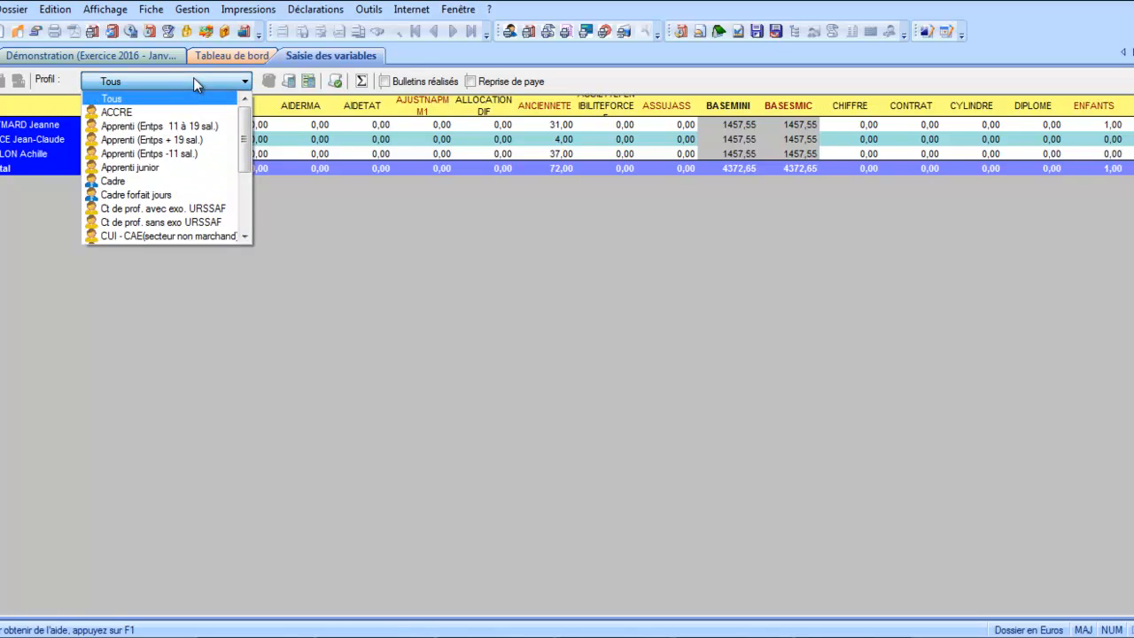
drag(245, 115, 247, 209)
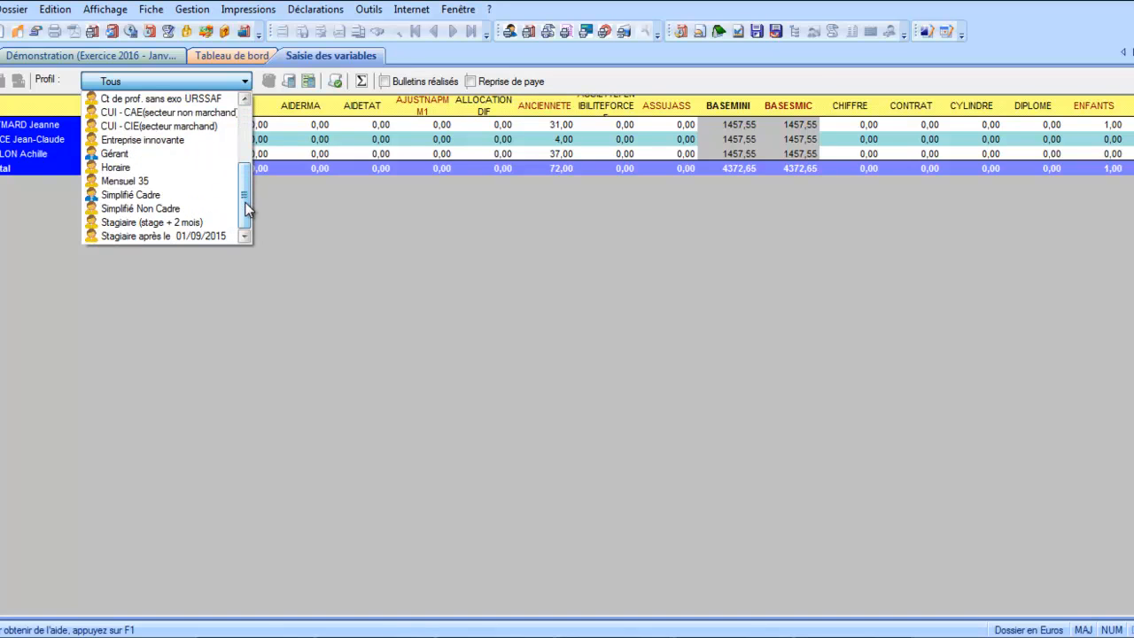
click(169, 166)
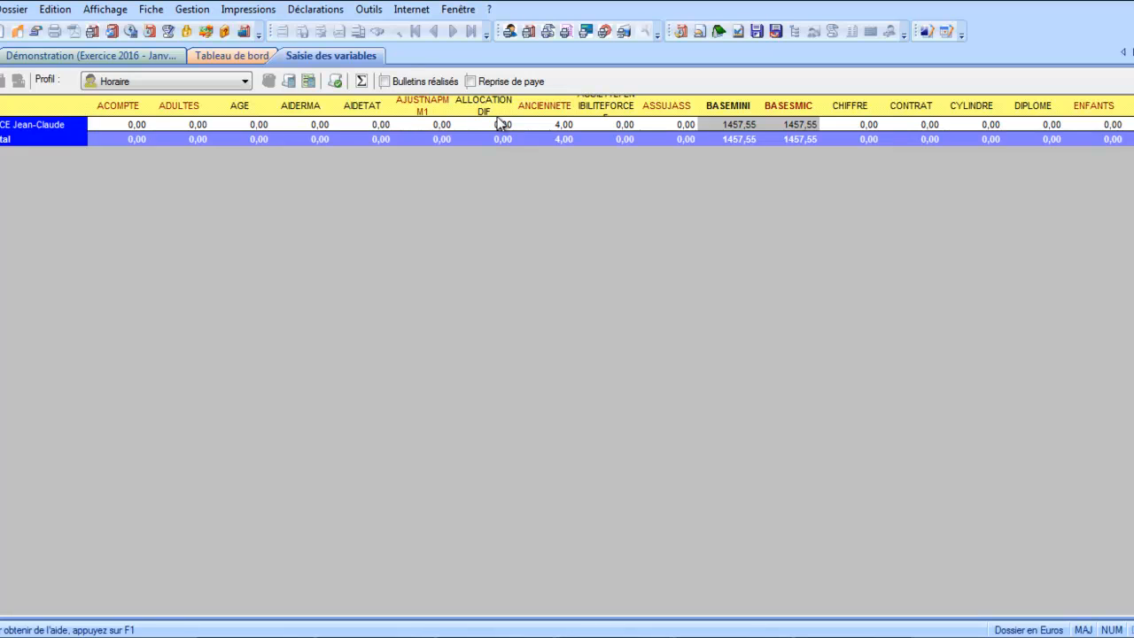
- Restrict the variables shown in the Horaire profile's entry grid to ACOMPTE and PRIME
click(335, 81)
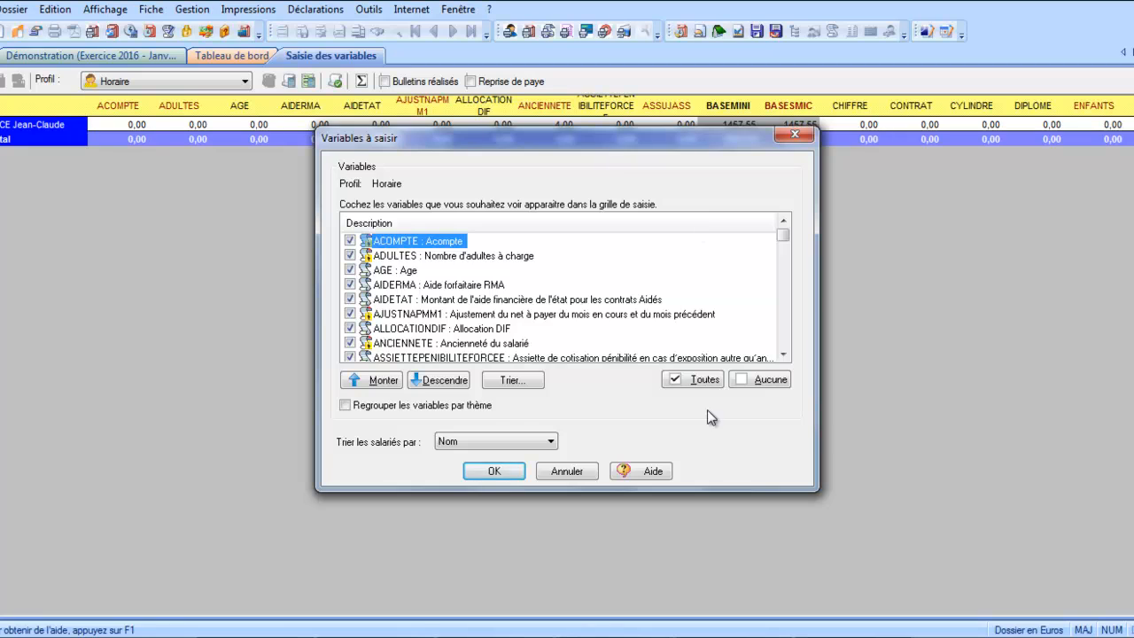
click(761, 381)
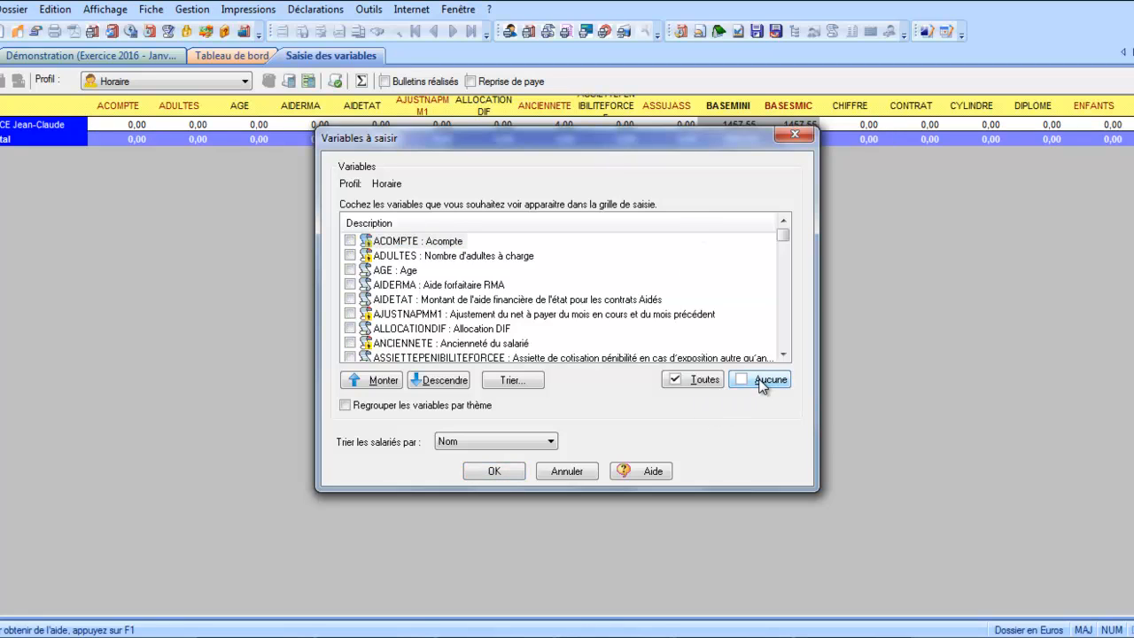
click(350, 241)
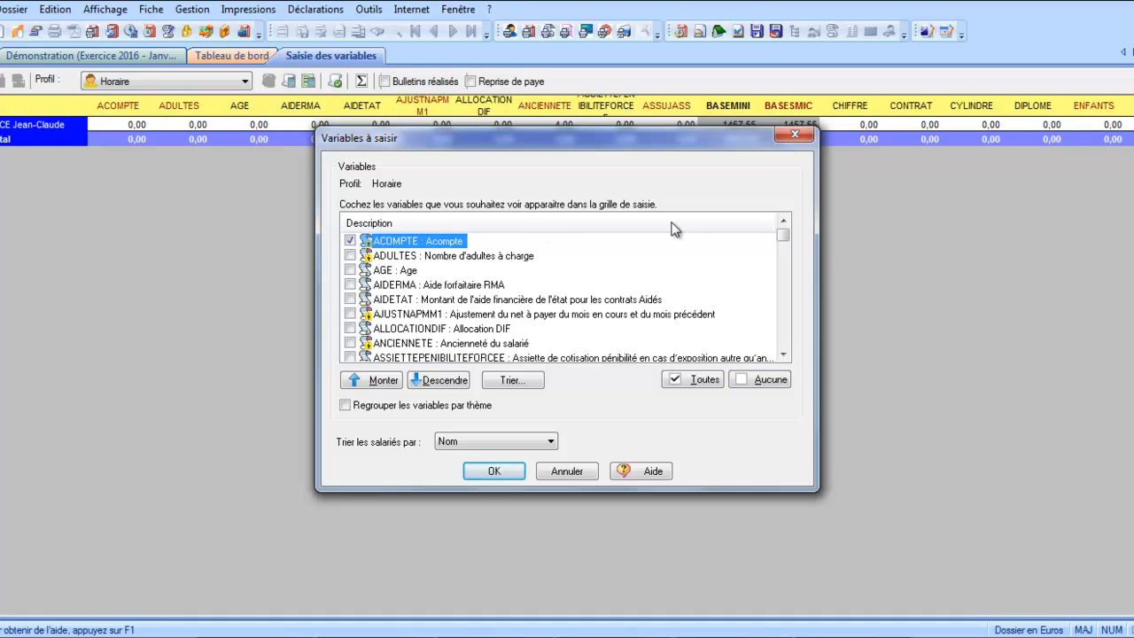
click(783, 355)
click(783, 354)
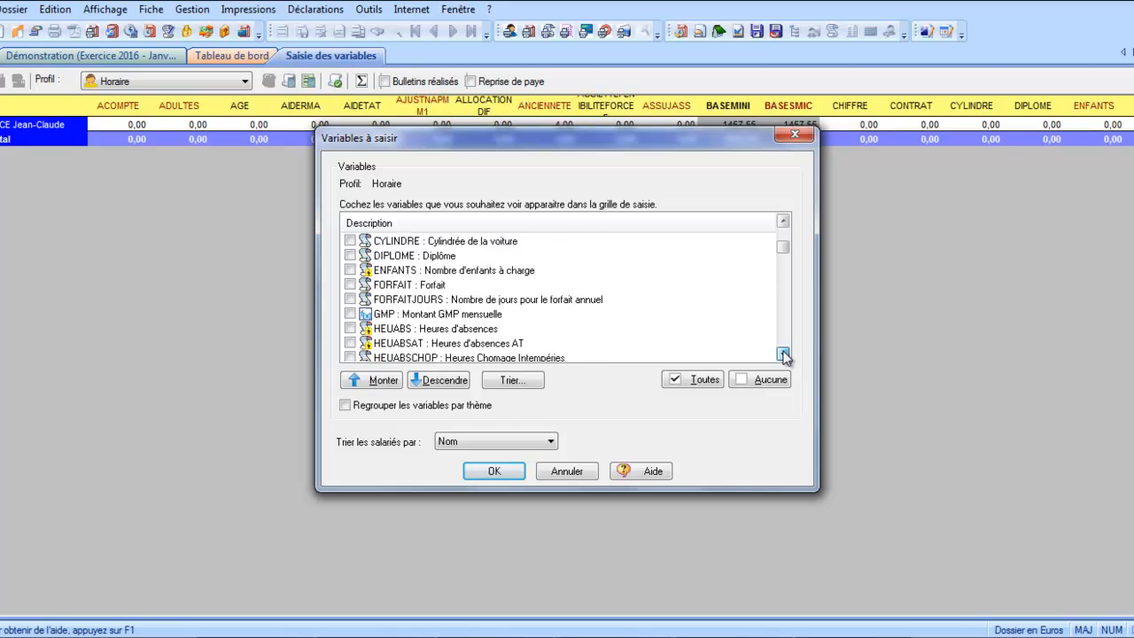
click(783, 354)
click(783, 354)
click(783, 354)
click(782, 354)
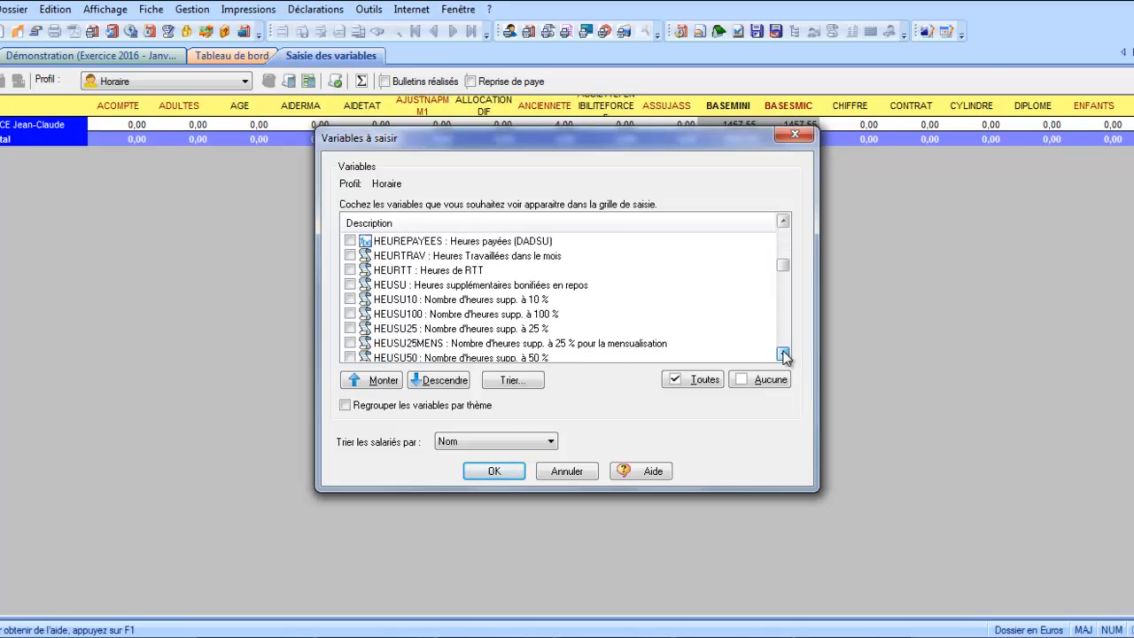
click(783, 354)
click(783, 355)
click(783, 354)
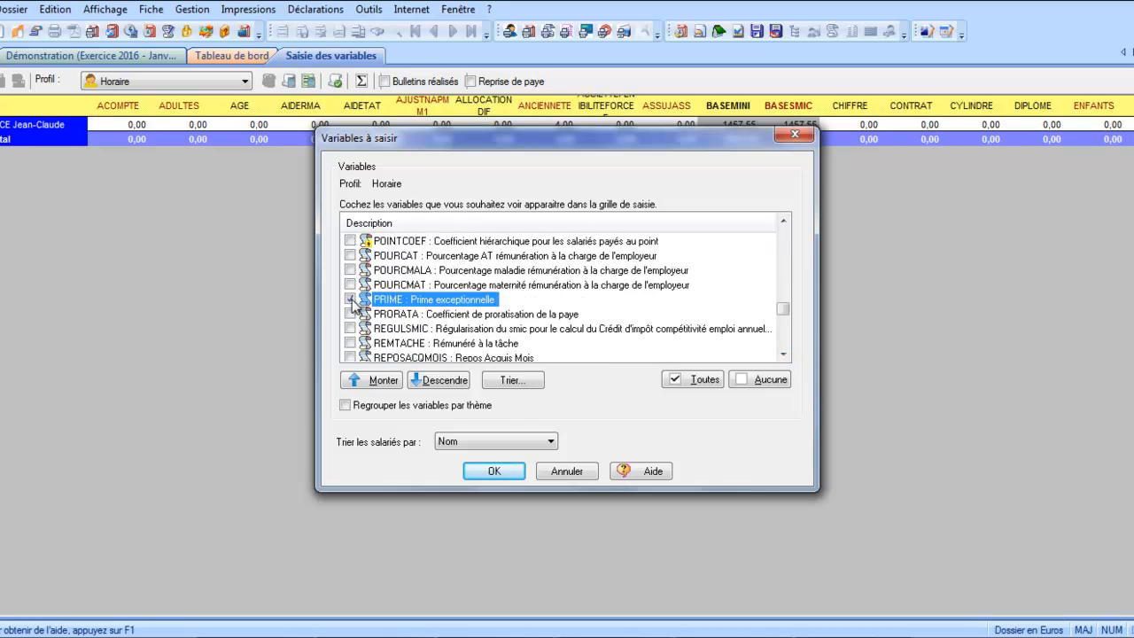
click(479, 474)
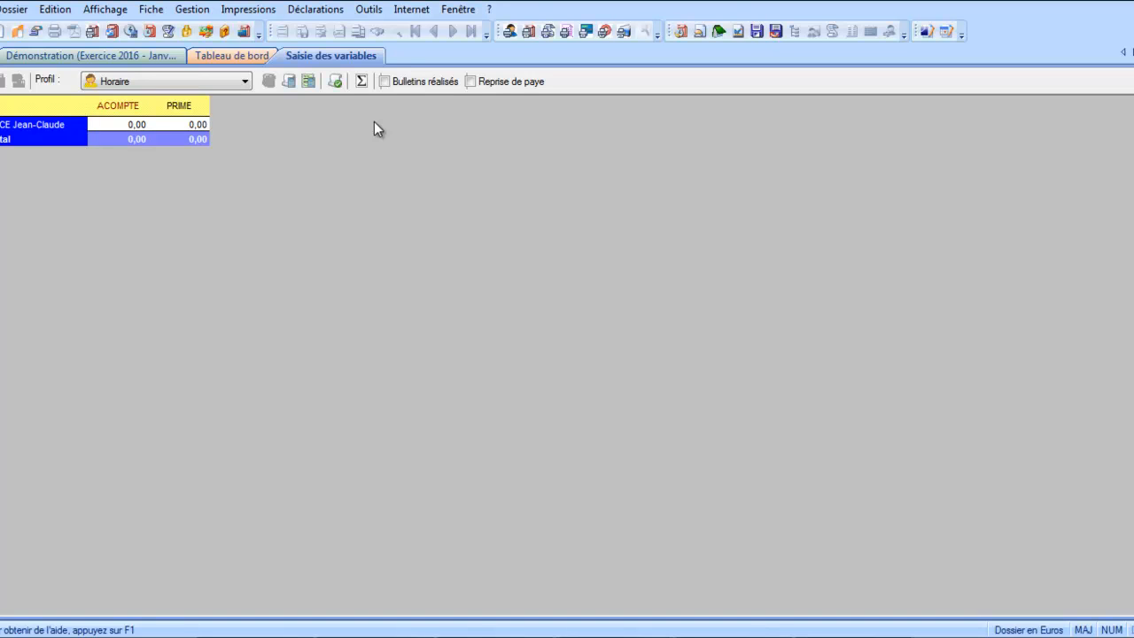
- Enter an ACOMPTE of 80 for the Horaire employee and save the grid
click(127, 122)
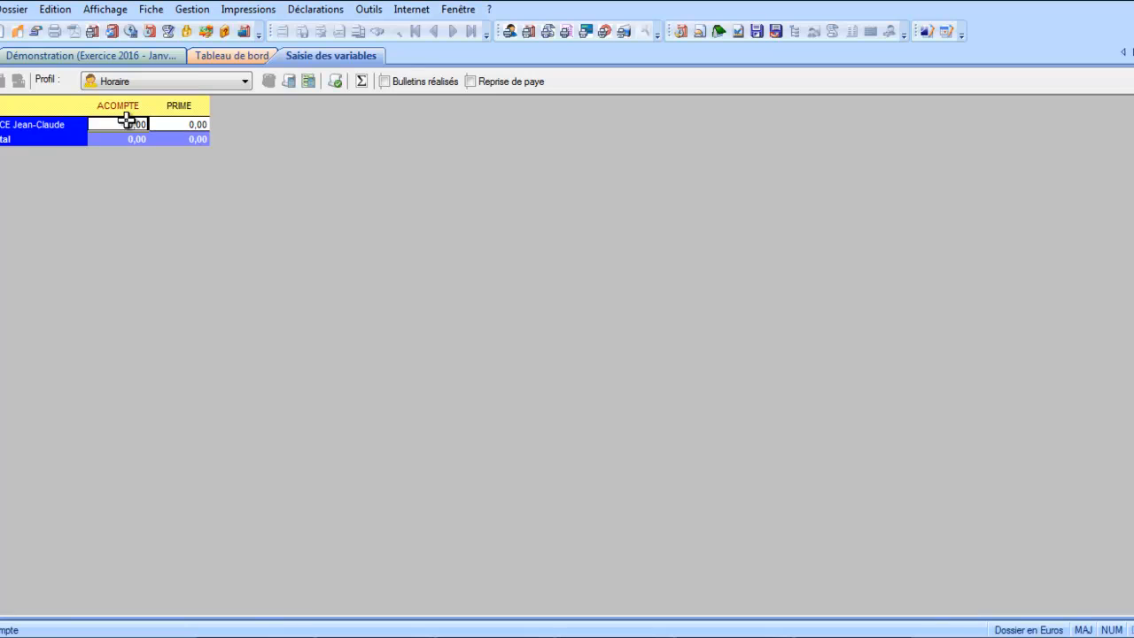
text(80)
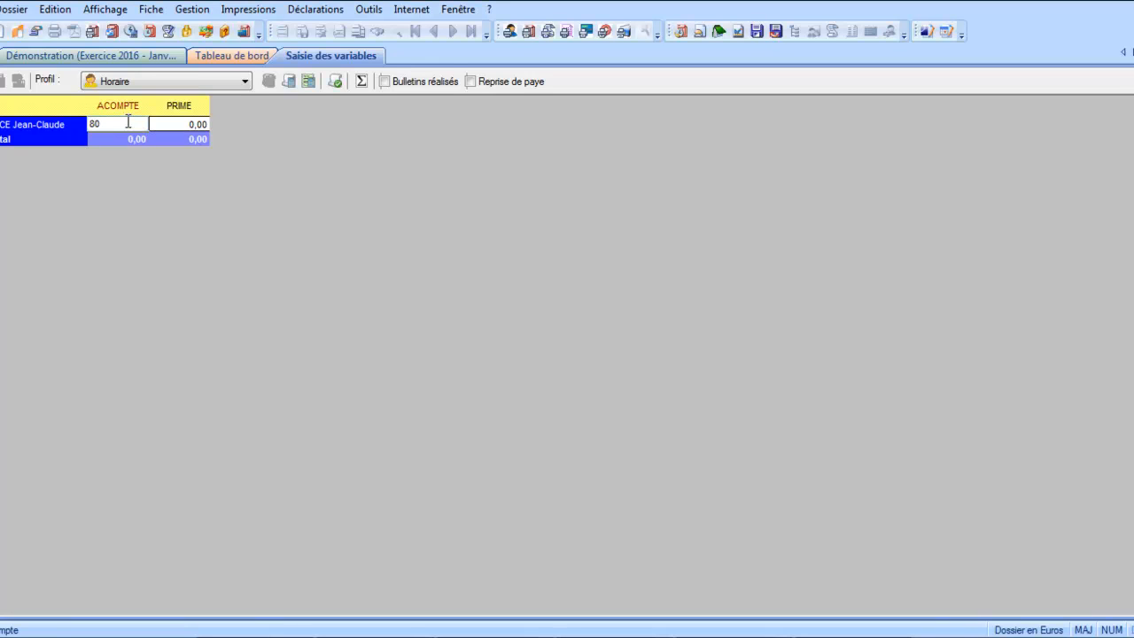
key(Tab)
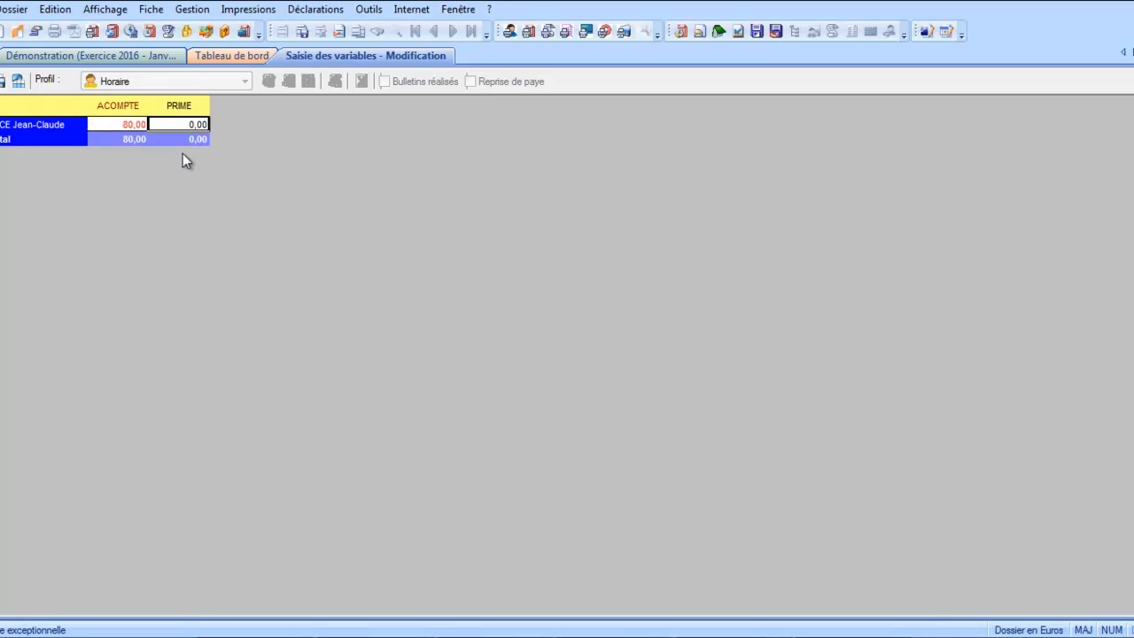
click(2, 84)
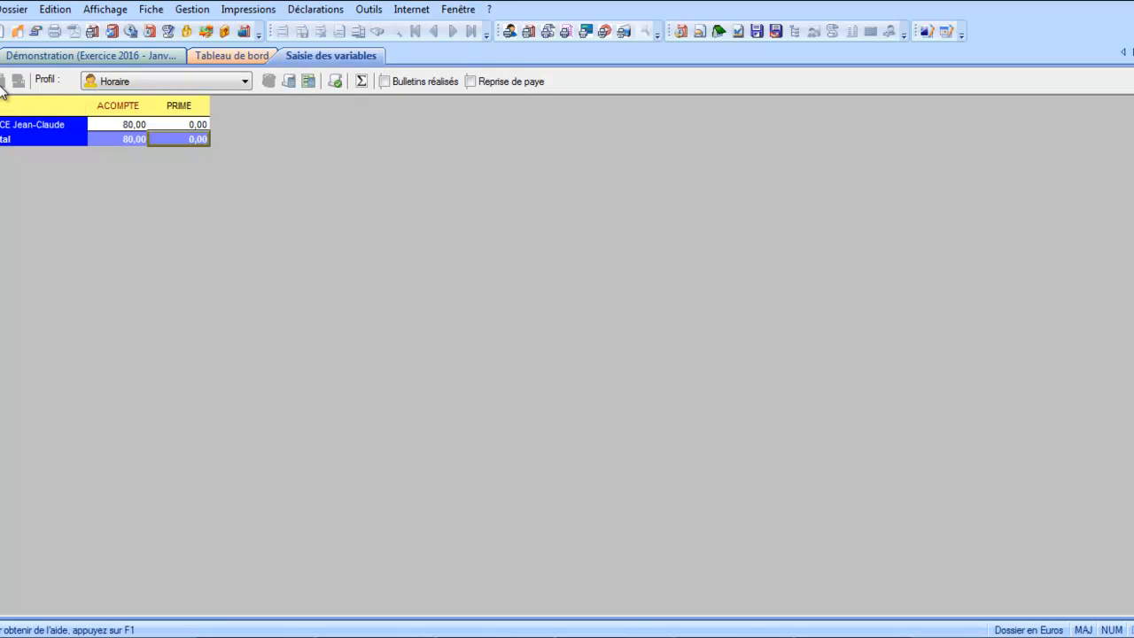
- Switch the grid to the Mensuel 35 profile and restrict its displayed variables to ACOMPTE only
click(113, 83)
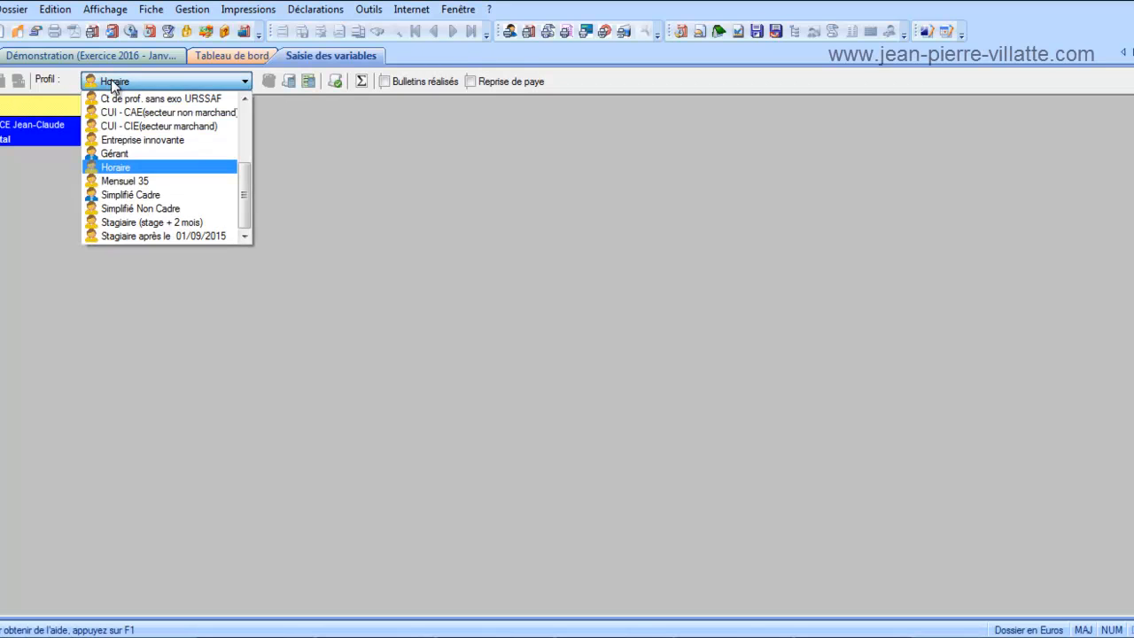
click(112, 181)
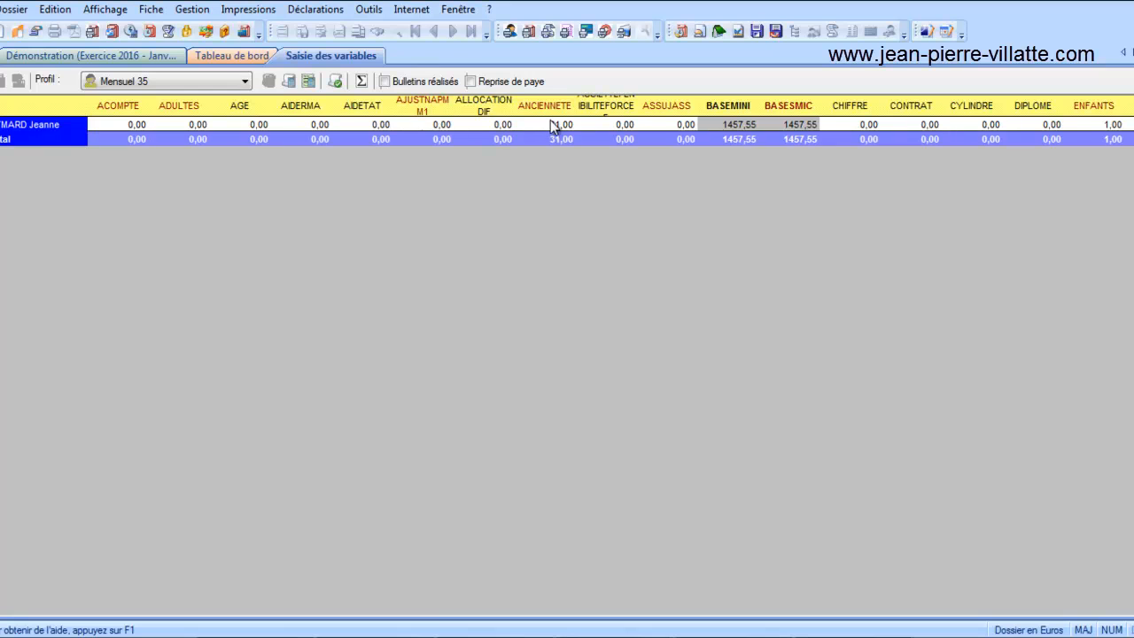
click(336, 86)
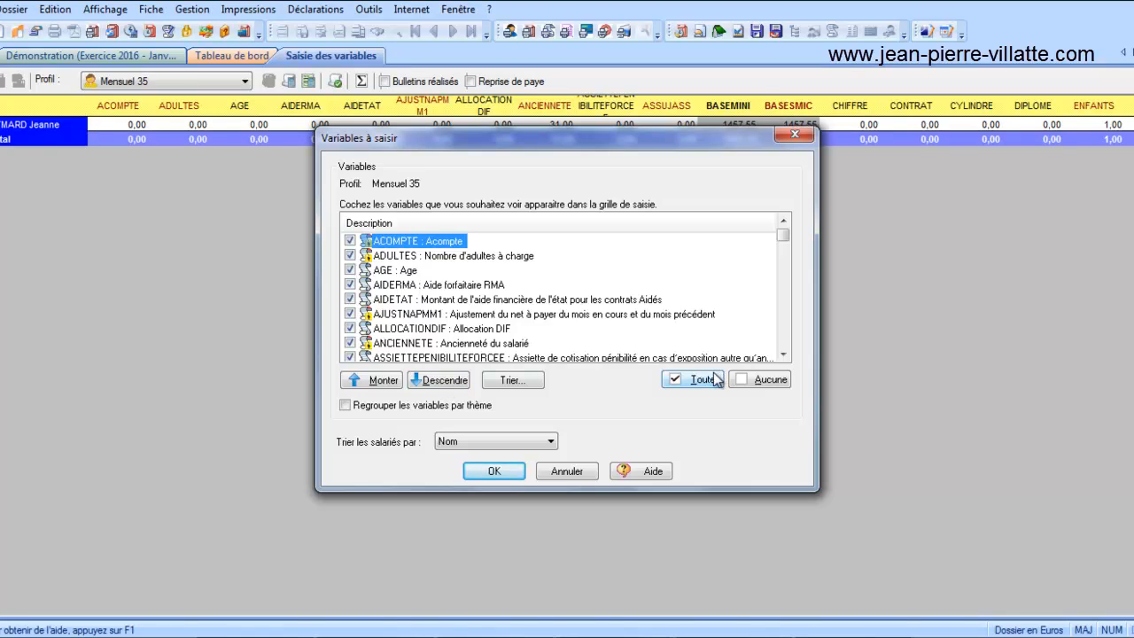
click(787, 384)
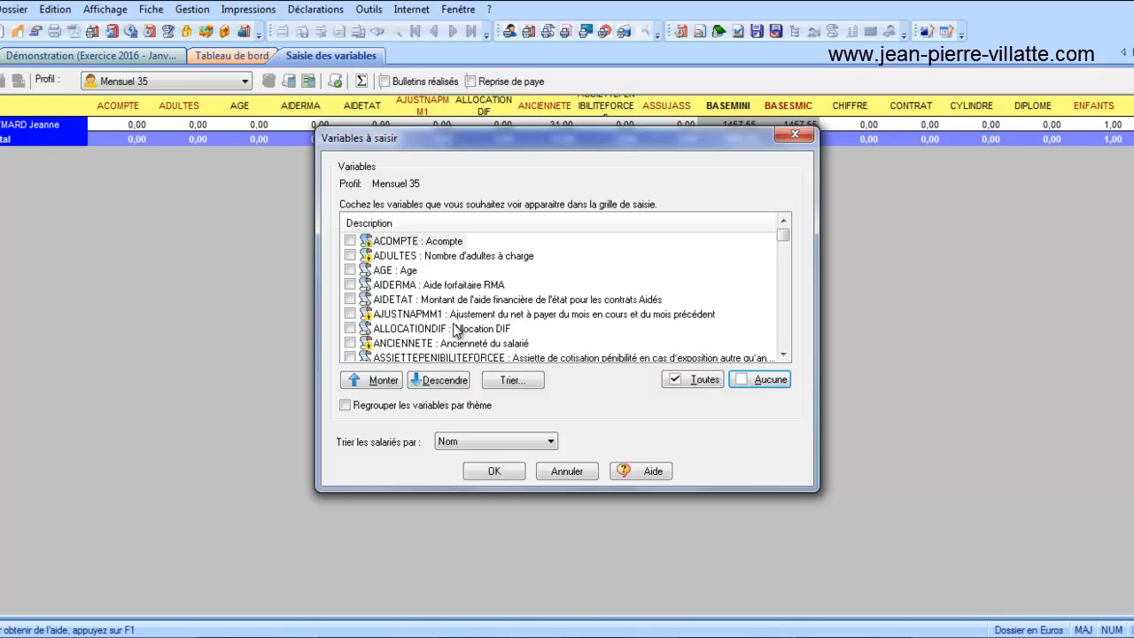
click(349, 240)
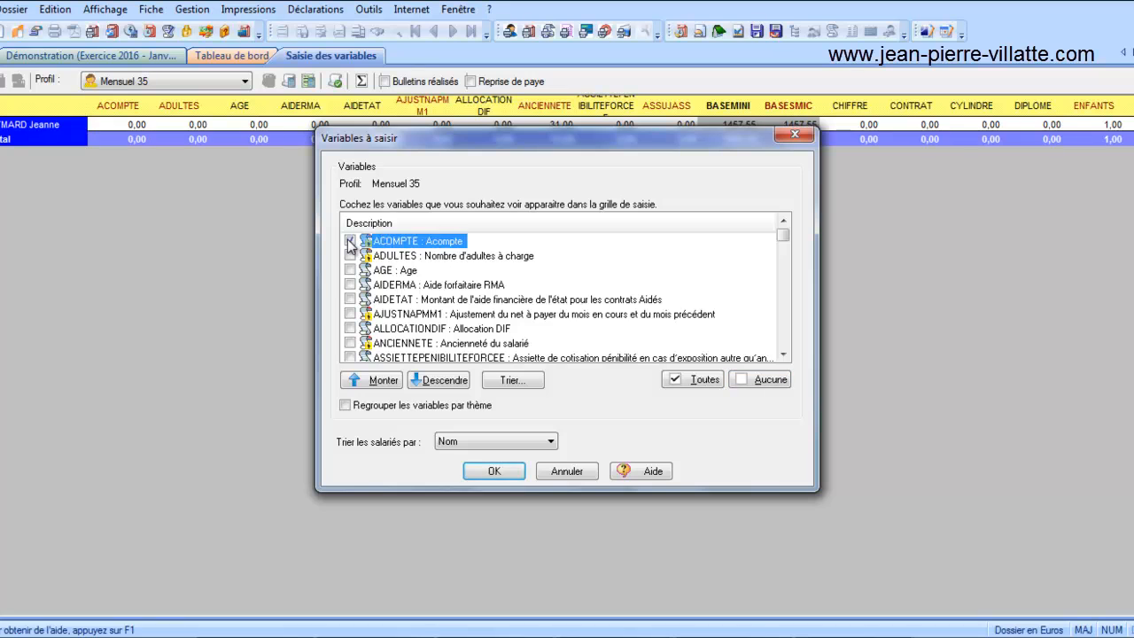
click(494, 471)
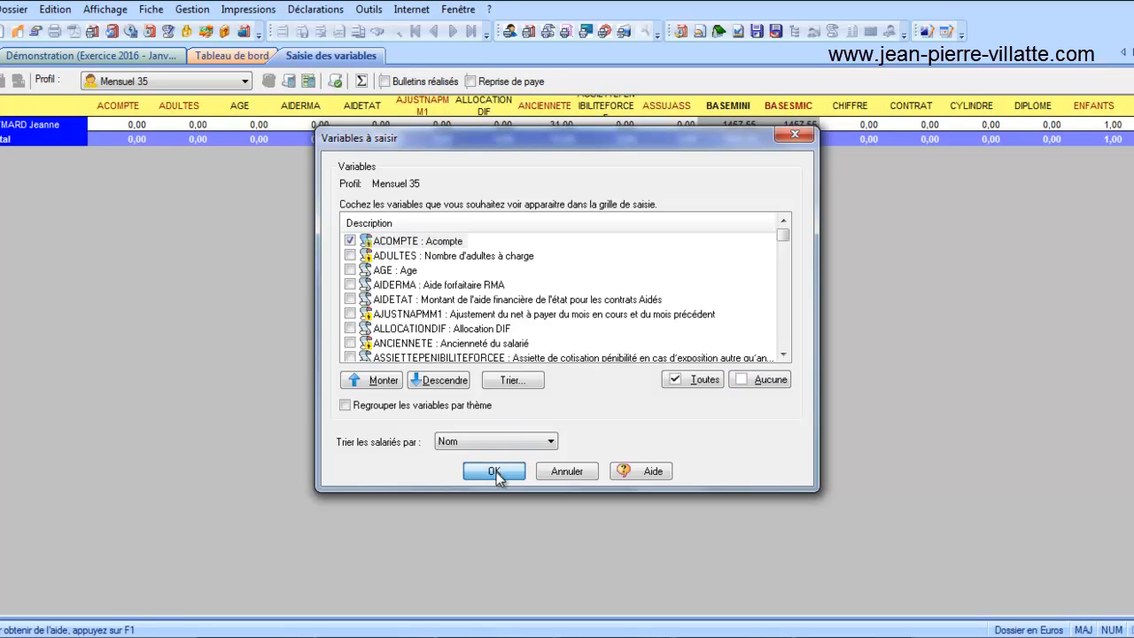
- Enter an ACOMPTE of 40 for the Mensuel 35 employee and save the grid
click(106, 123)
click(105, 122)
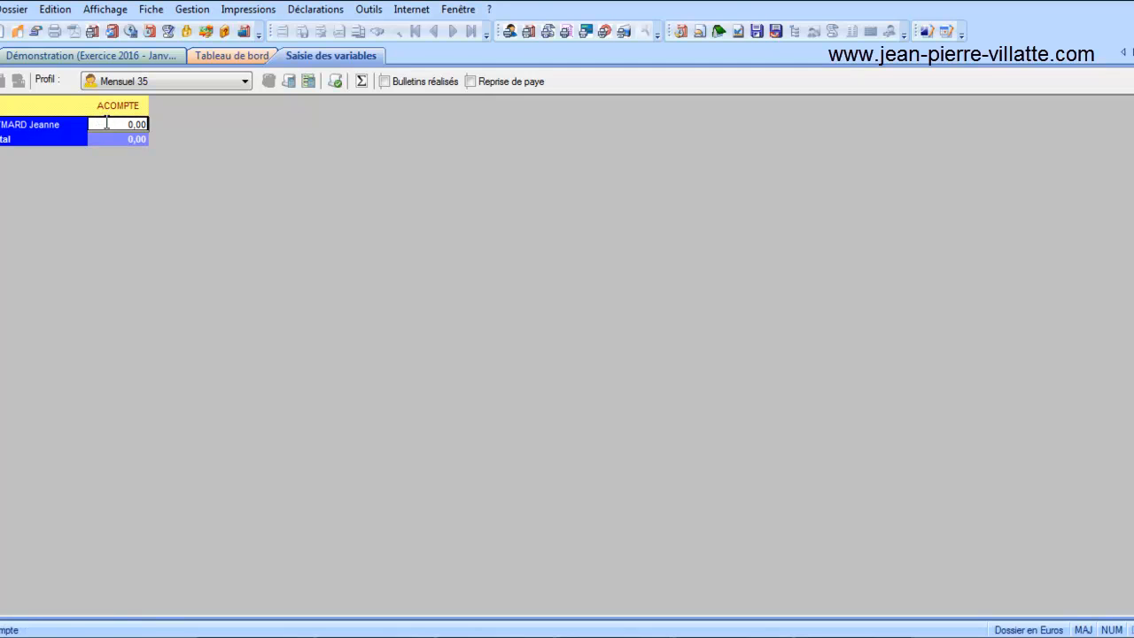
text(40)
key(Return)
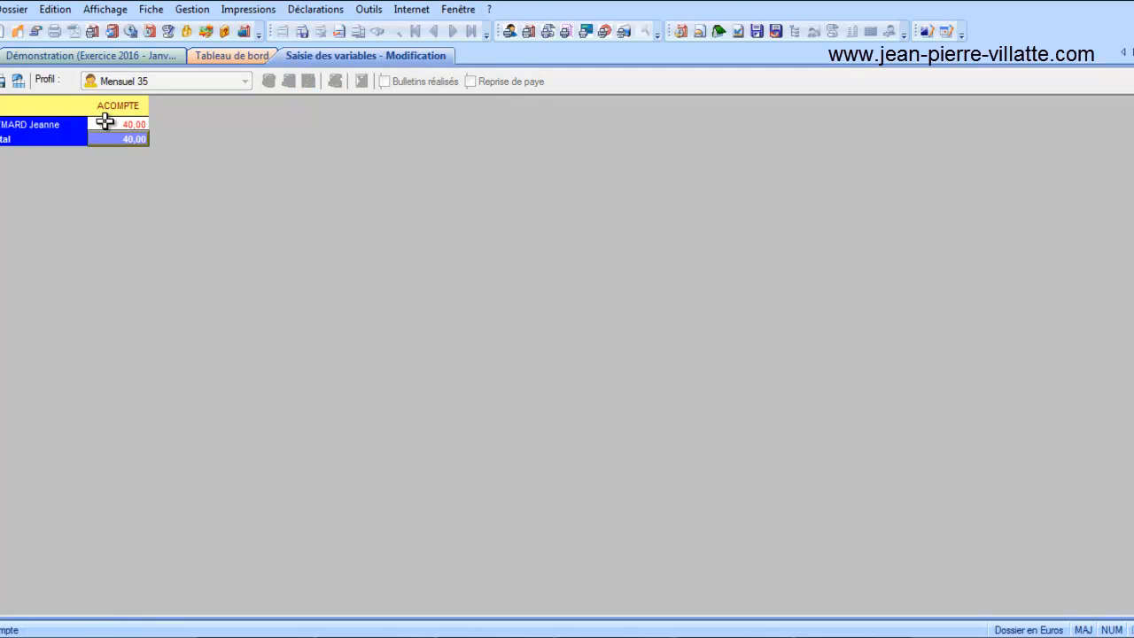
click(3, 80)
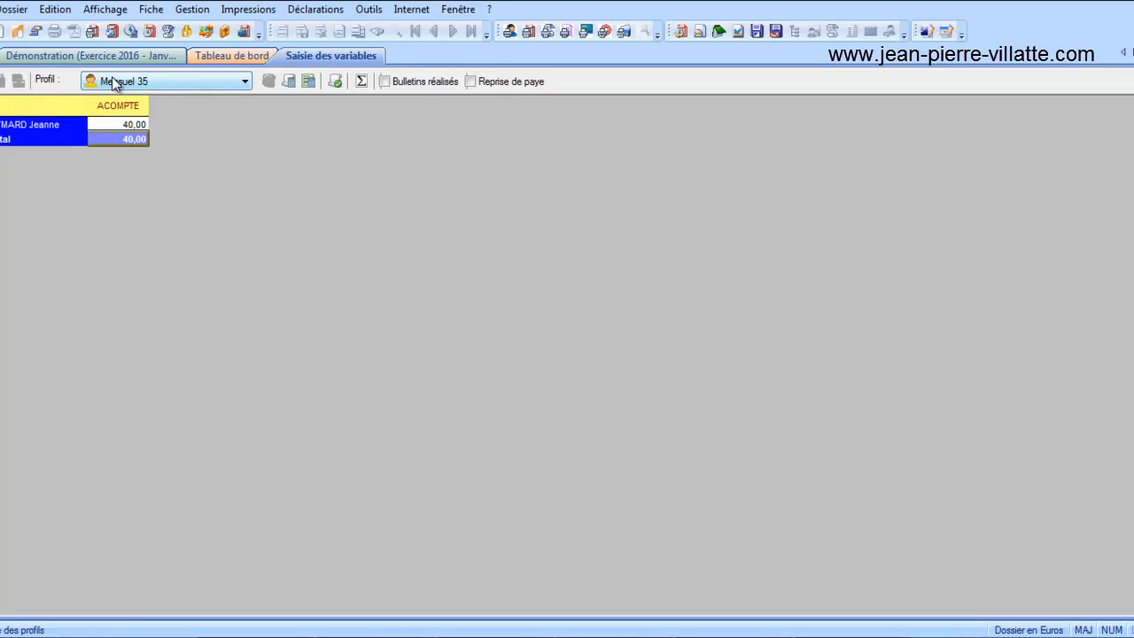
- Switch the grid to the Cadre profile and restrict its displayed variables to PRIME only
click(112, 80)
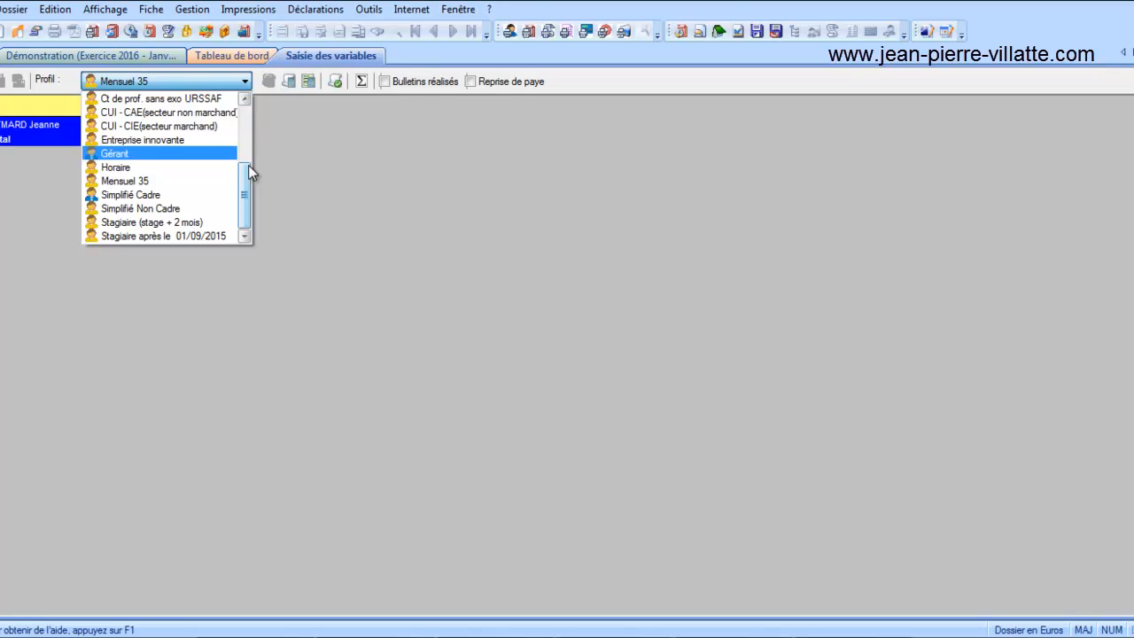
drag(248, 165, 249, 134)
click(204, 126)
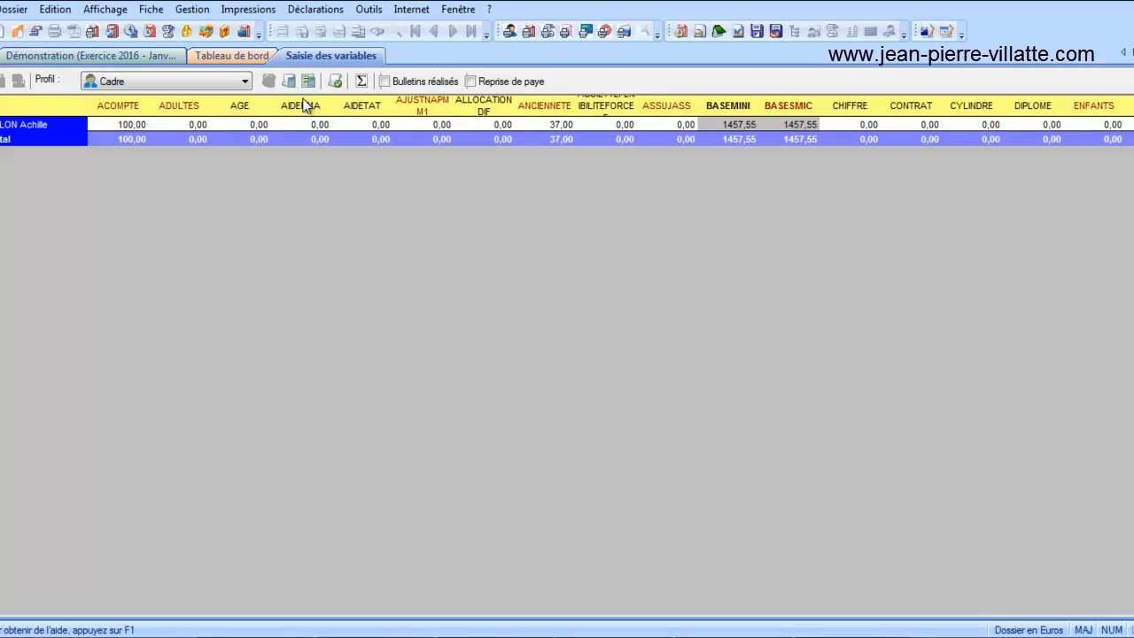
click(336, 81)
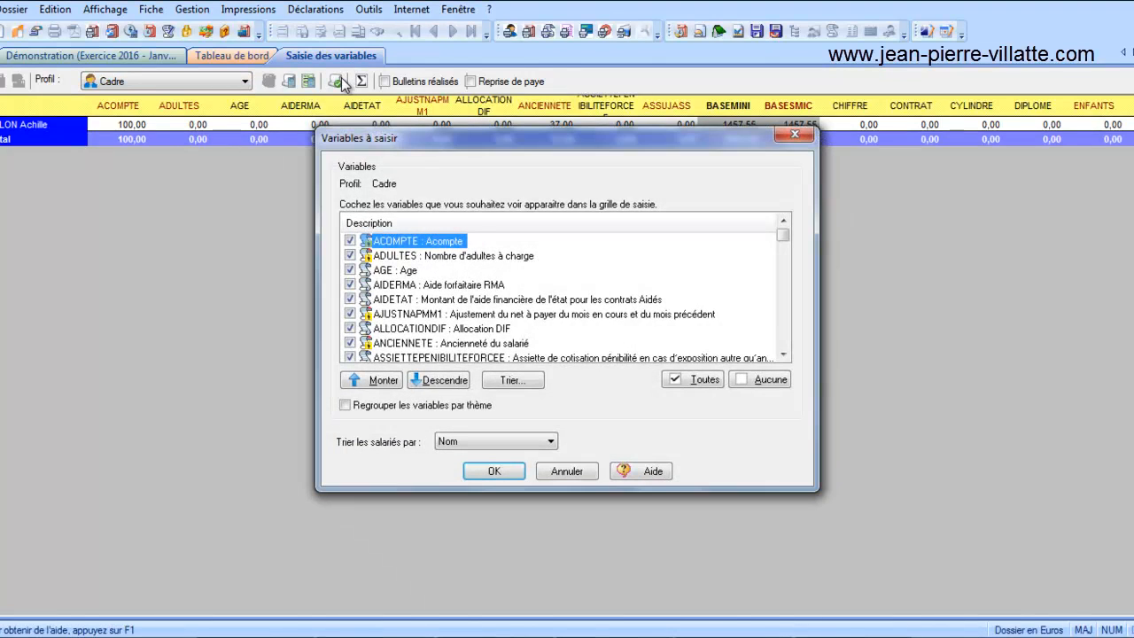
click(774, 380)
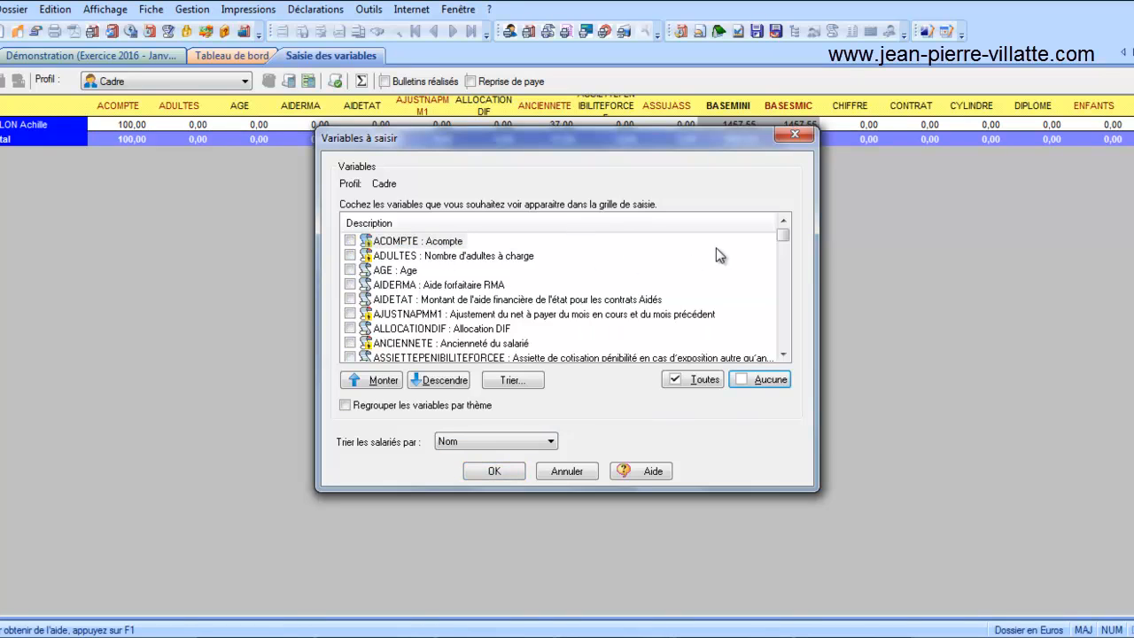
drag(779, 237, 779, 310)
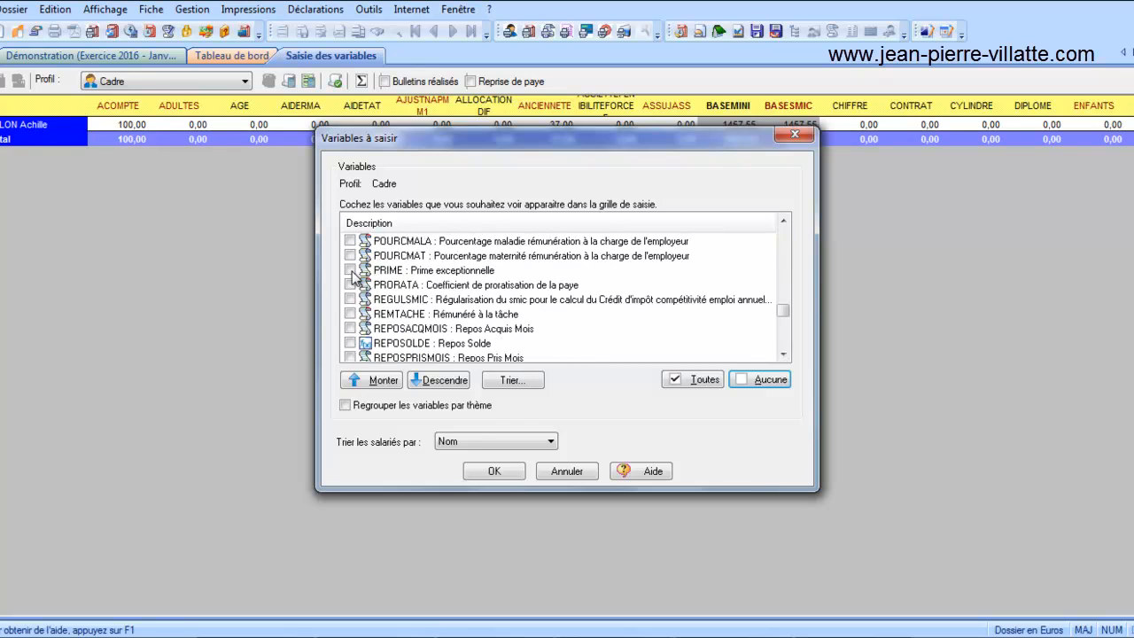
click(350, 270)
click(479, 472)
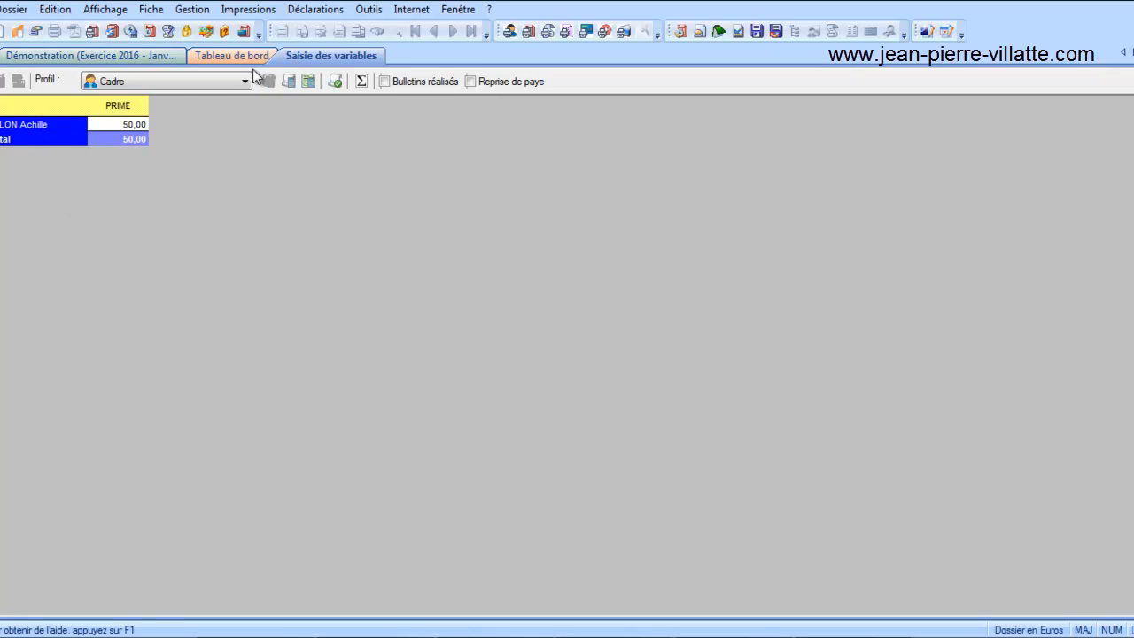
click(222, 82)
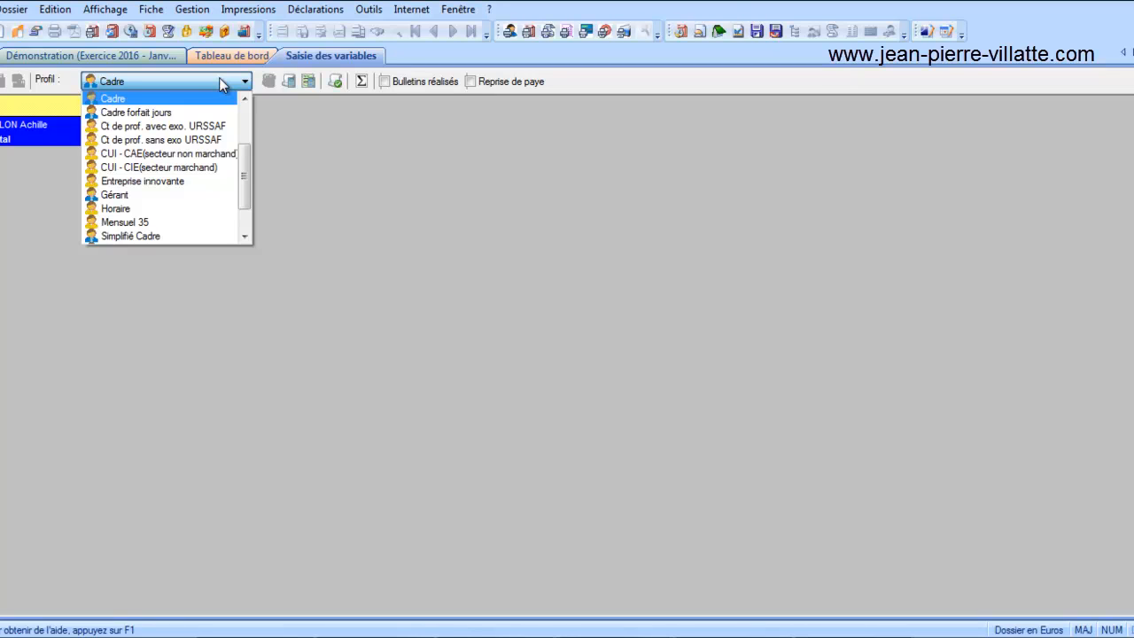
click(383, 170)
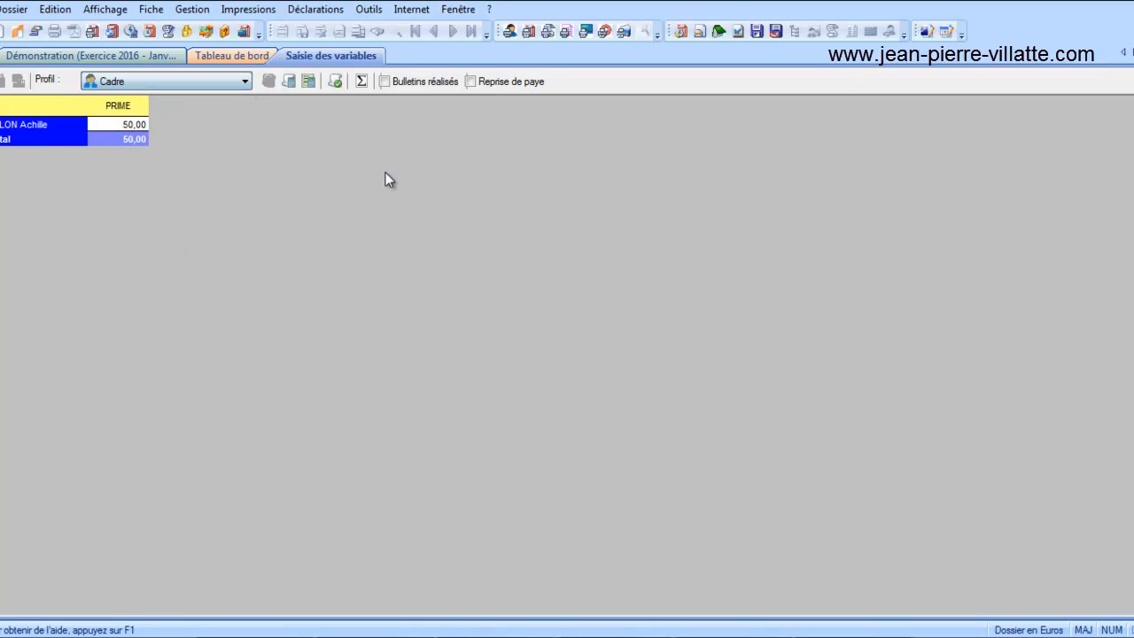
- Rebuild all employees' payslips from their profile, with recalculation after the update
click(202, 12)
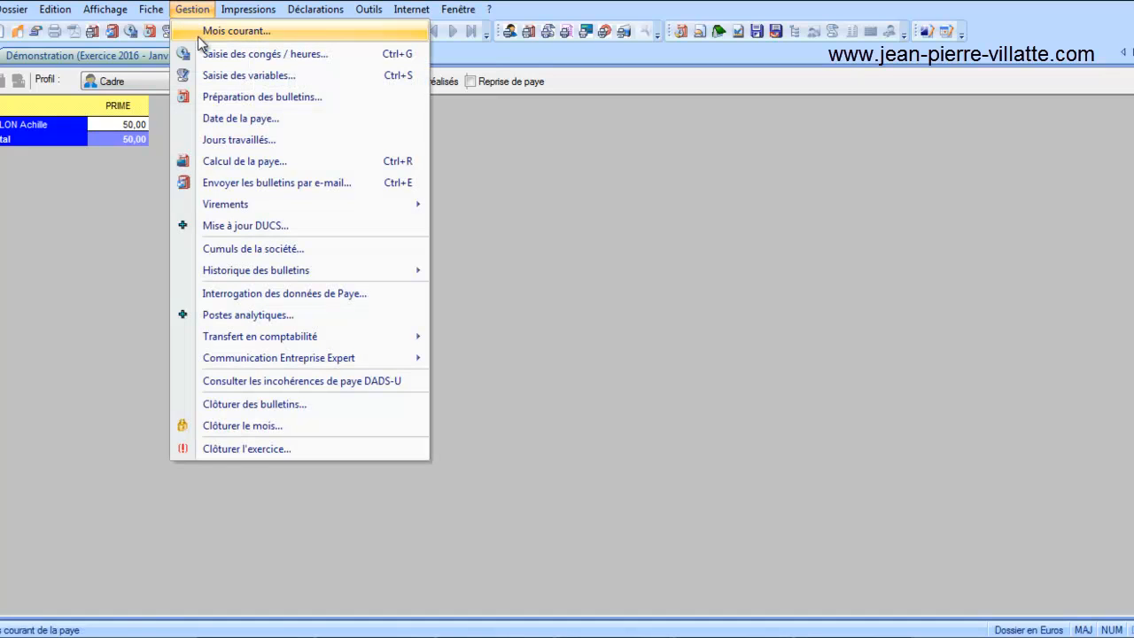
click(215, 98)
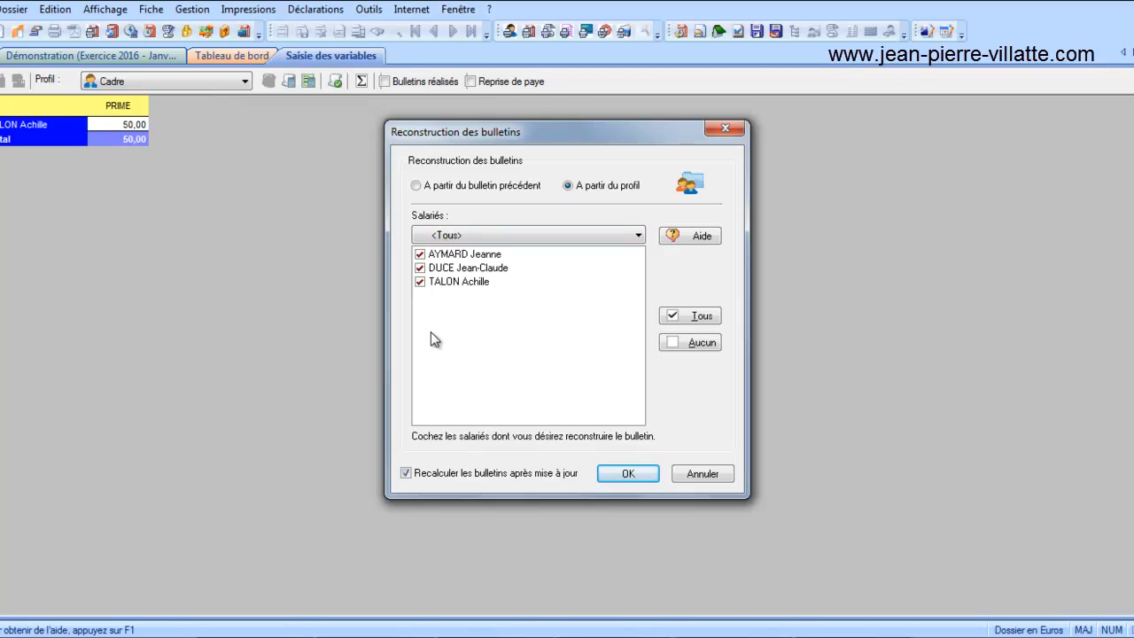
click(635, 472)
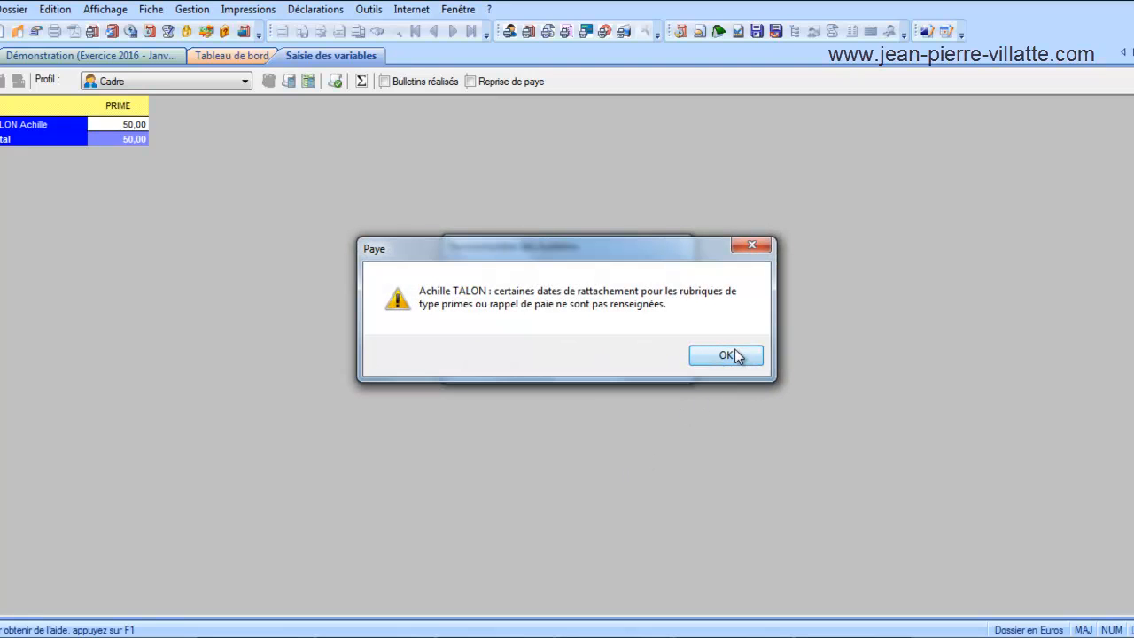
click(726, 357)
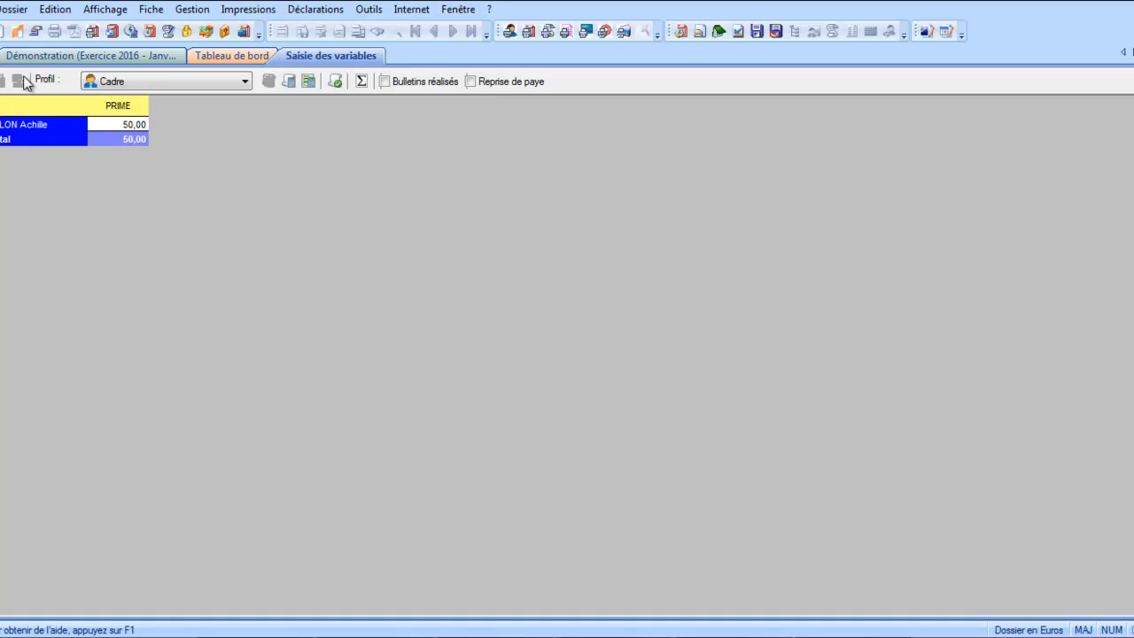
click(193, 9)
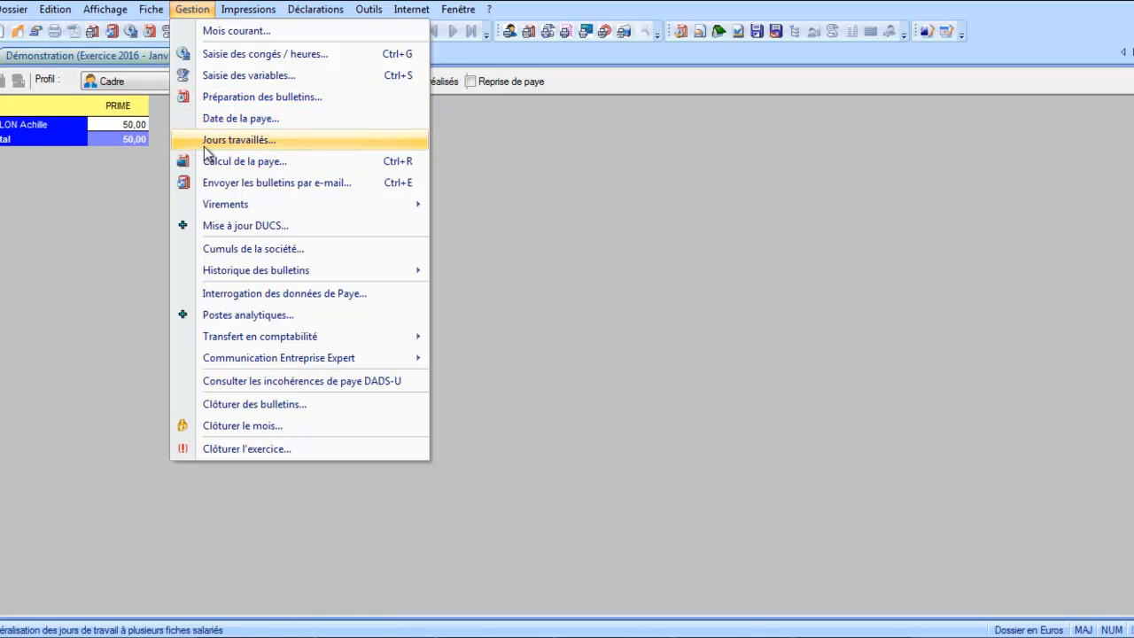
mouse_move(235, 13)
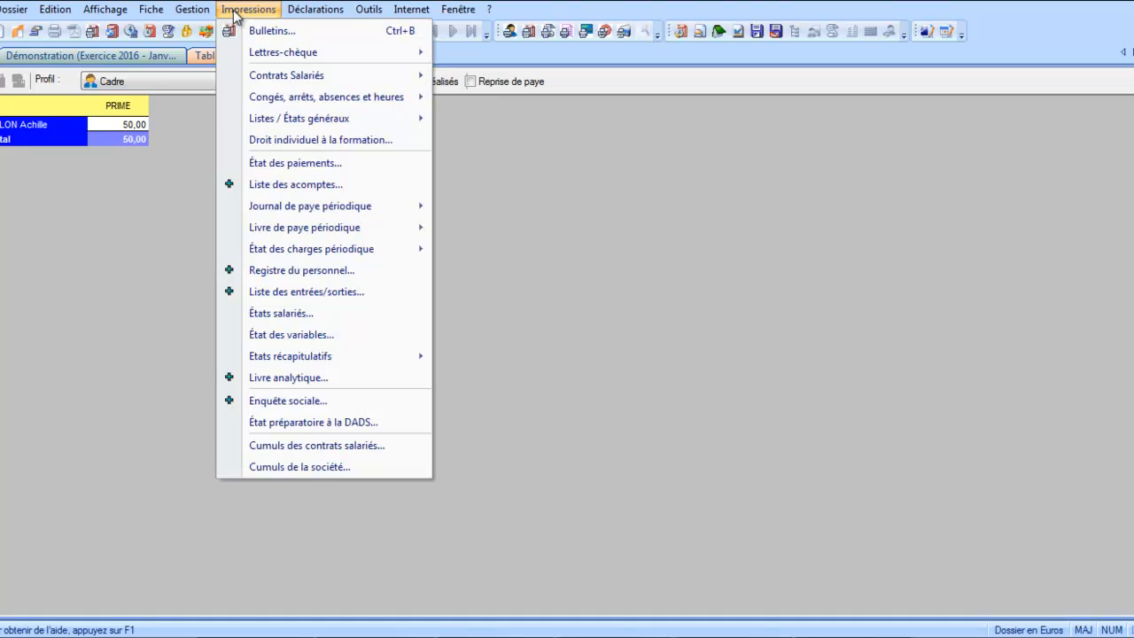
- Review the January 2016 payslips of the Mensuel 35 and Horaire employees, checking the Horaire employee's RACOMPTE advance line
click(73, 55)
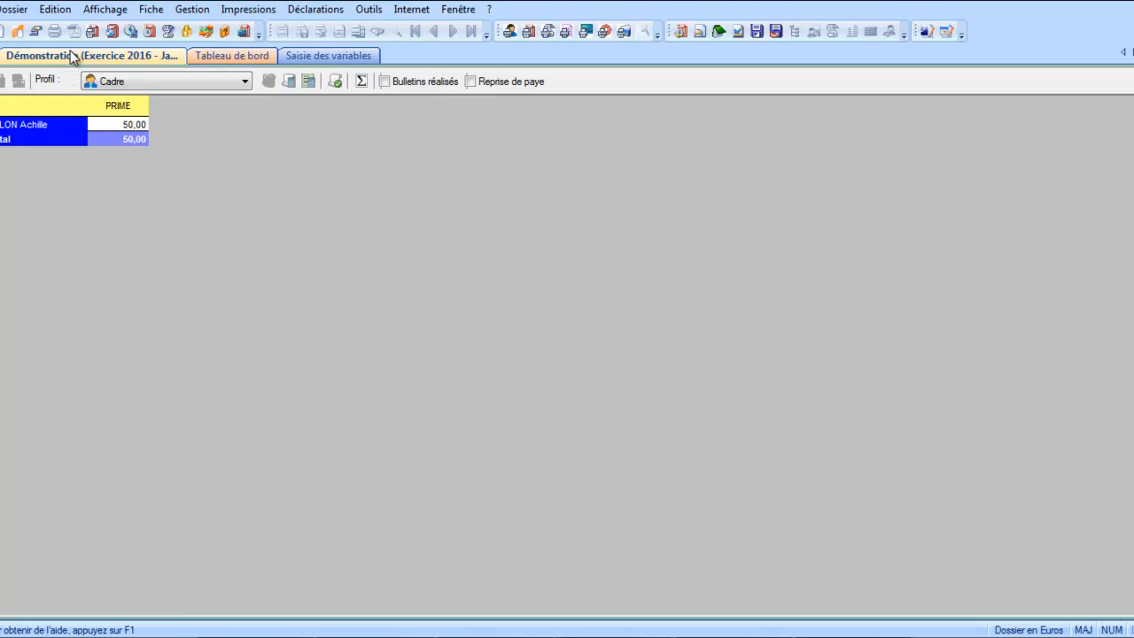
click(71, 263)
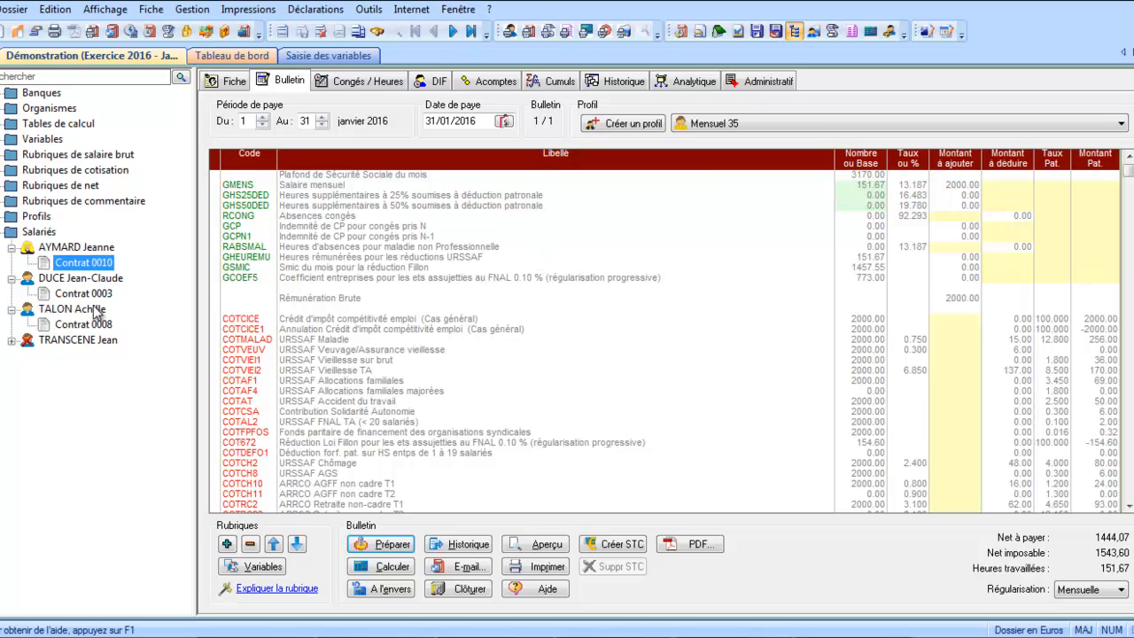
click(84, 294)
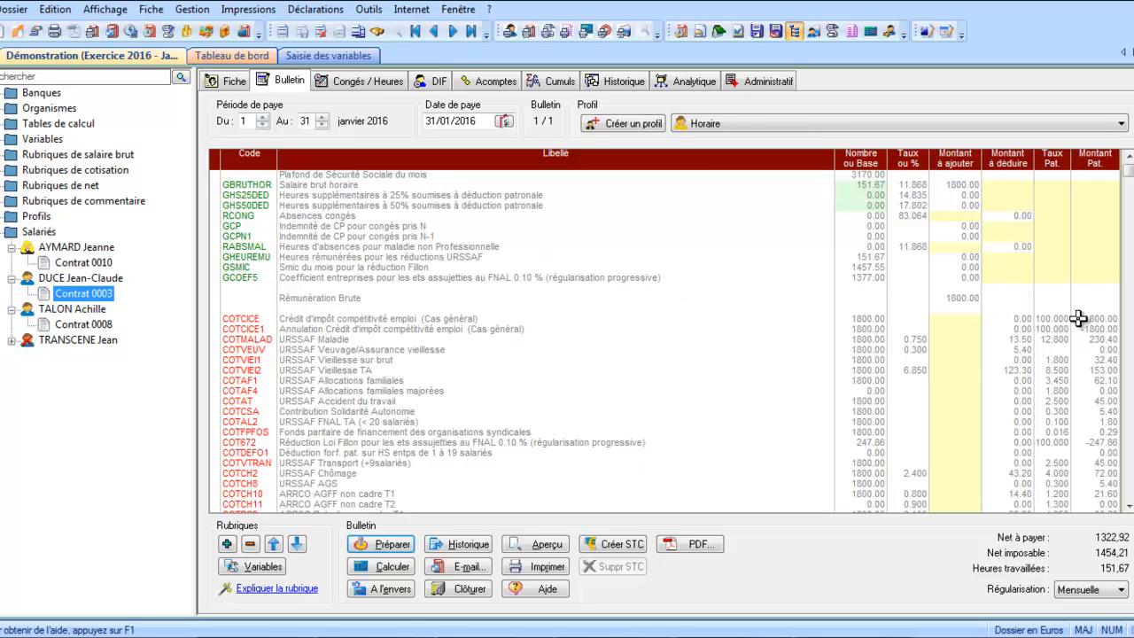
scroll(1075, 481, down, 6)
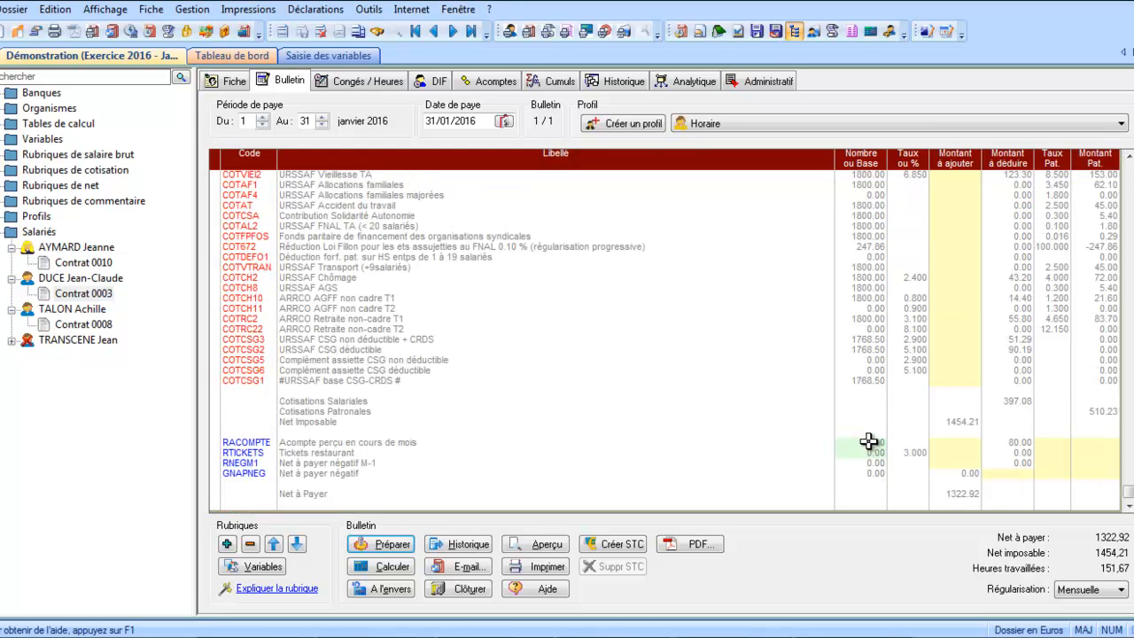
drag(1128, 490, 1127, 476)
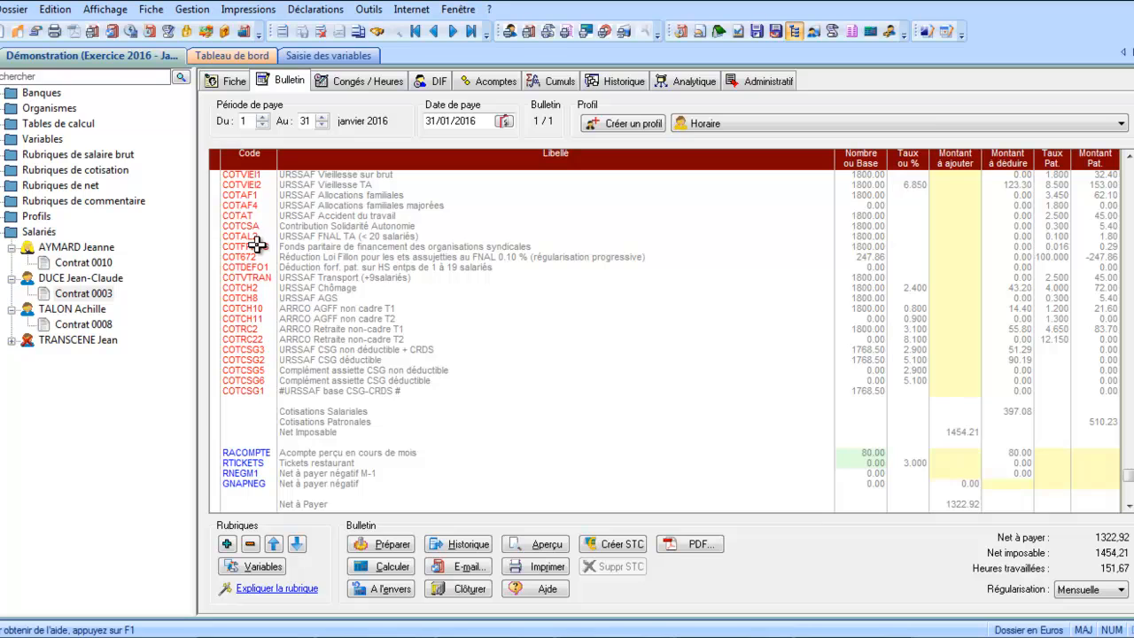
- Return to the variable entry grid for the Horaire profile and select the employee's ACOMPTE amount
click(192, 11)
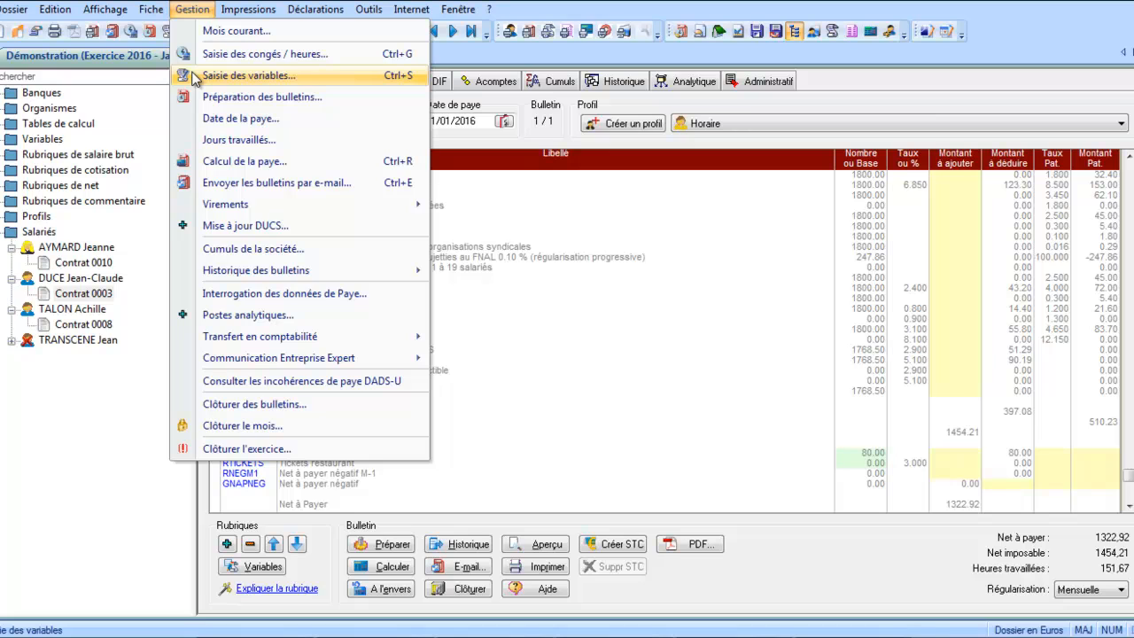
click(248, 75)
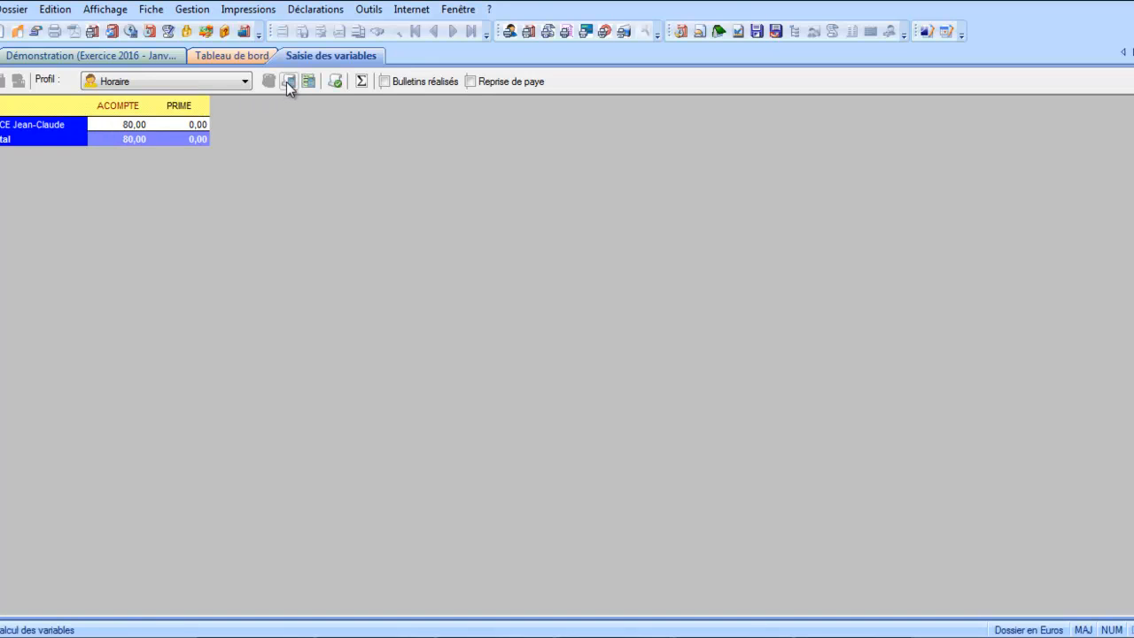
click(102, 126)
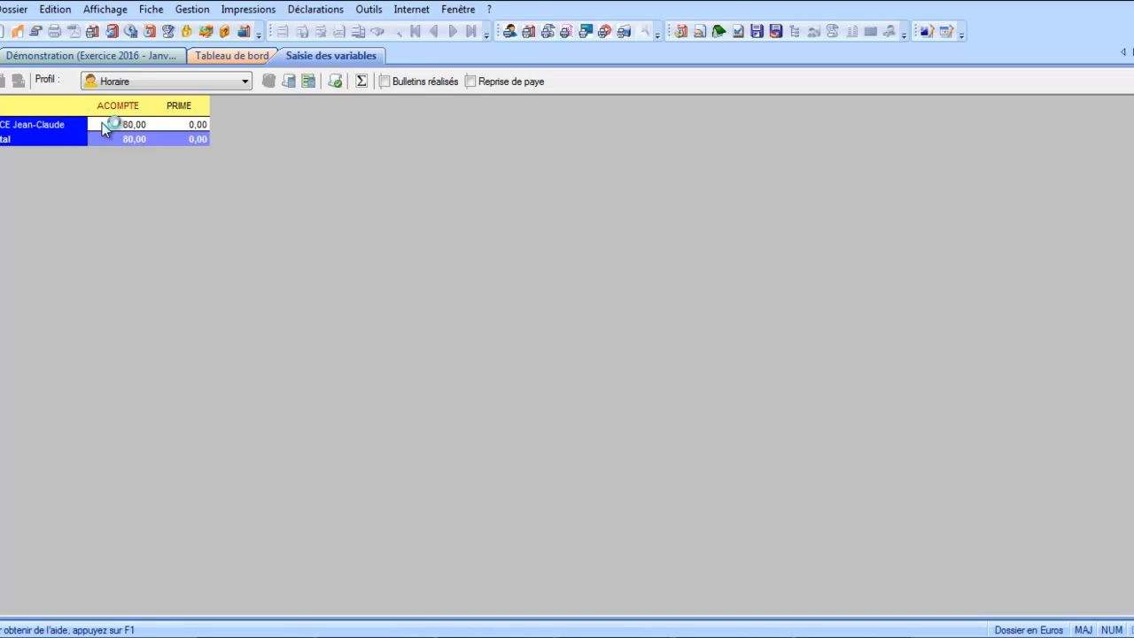